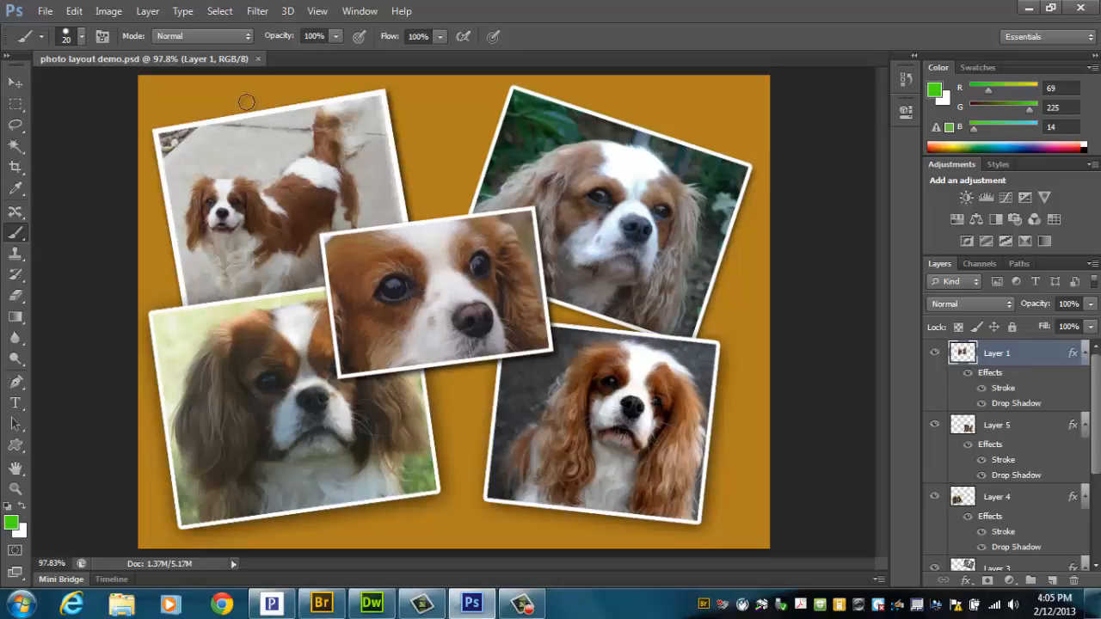
Step: Close the photo layout demo document and open the Courses (L:) network drive in the file explorer
left_click(256, 59)
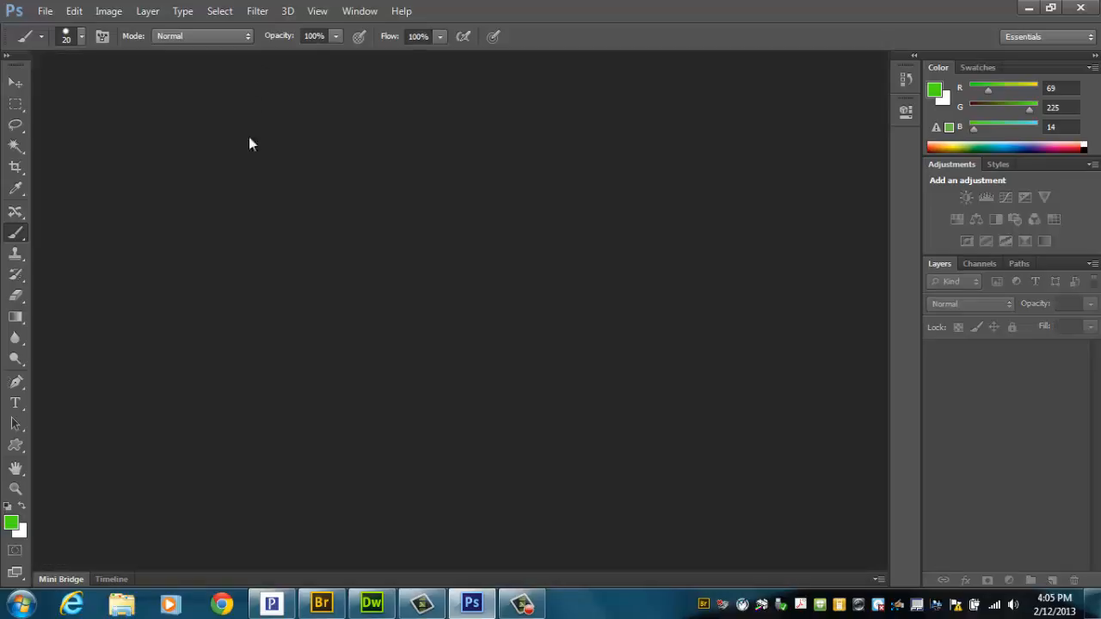
left_click(20, 604)
left_click(250, 368)
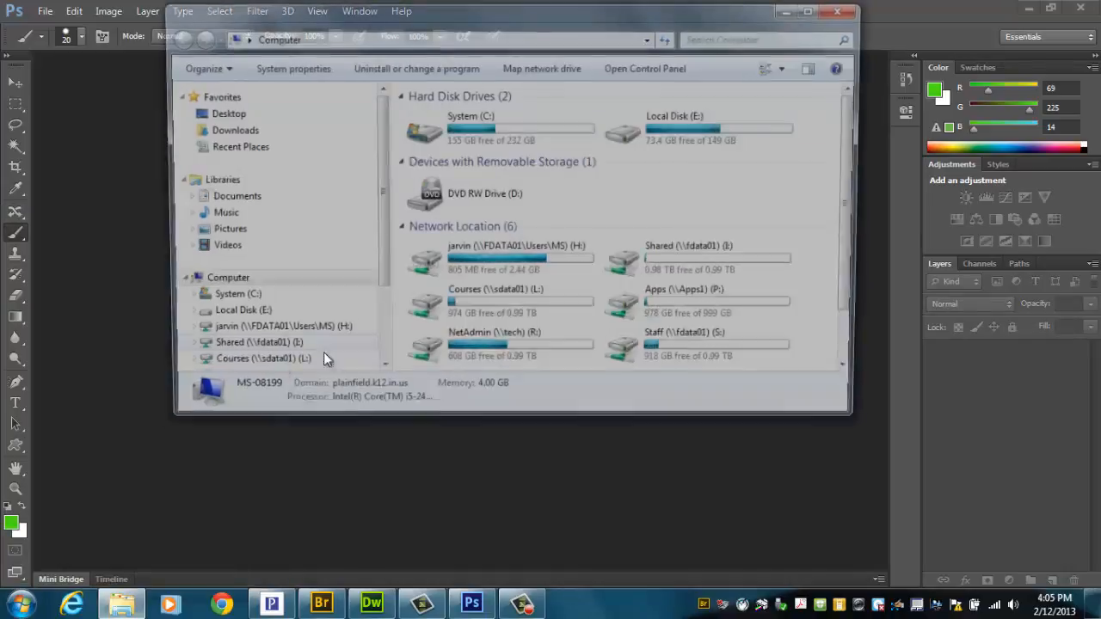
left_click(472, 315)
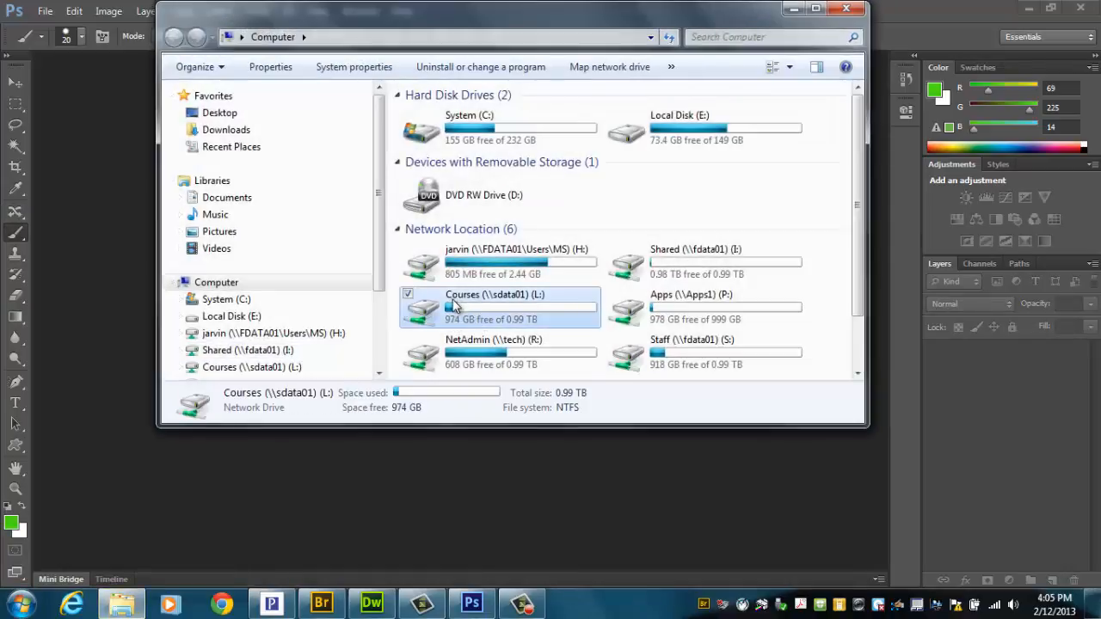
double_click(430, 314)
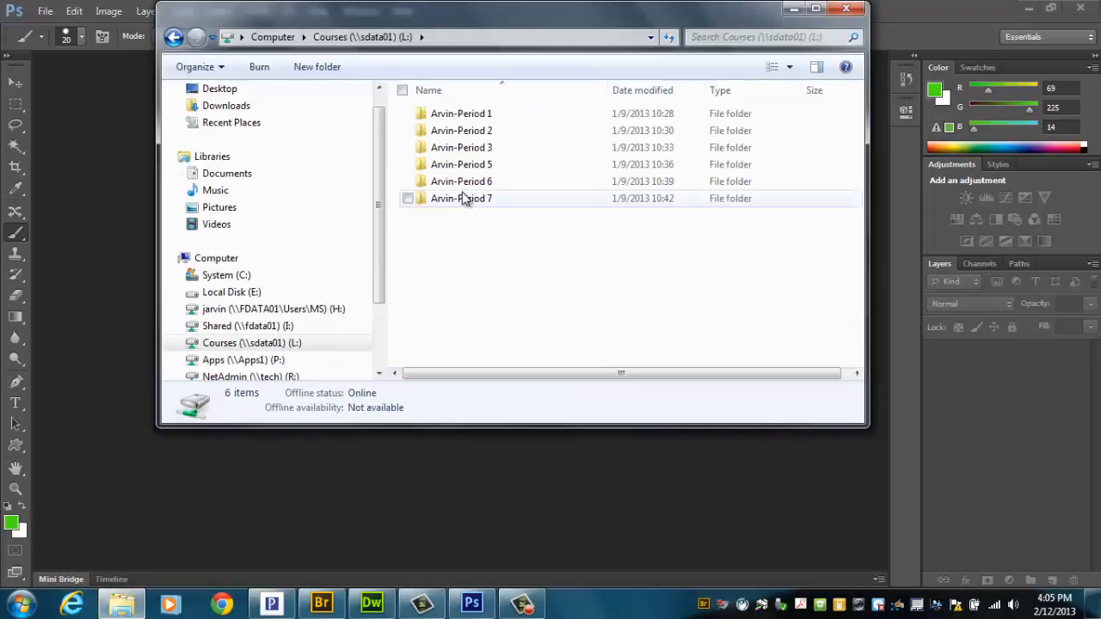
Step: Go through the Period 3 class folder, Assignments and 005_Photoshop to open the session 004_Photo-Layout folder
left_click(463, 149)
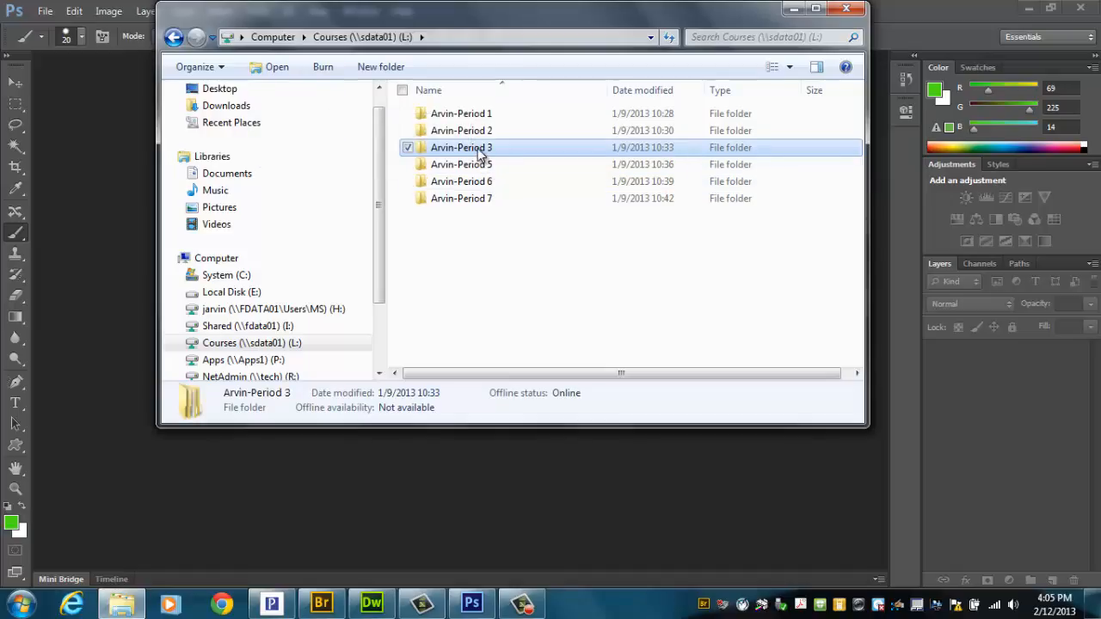
double_click(482, 148)
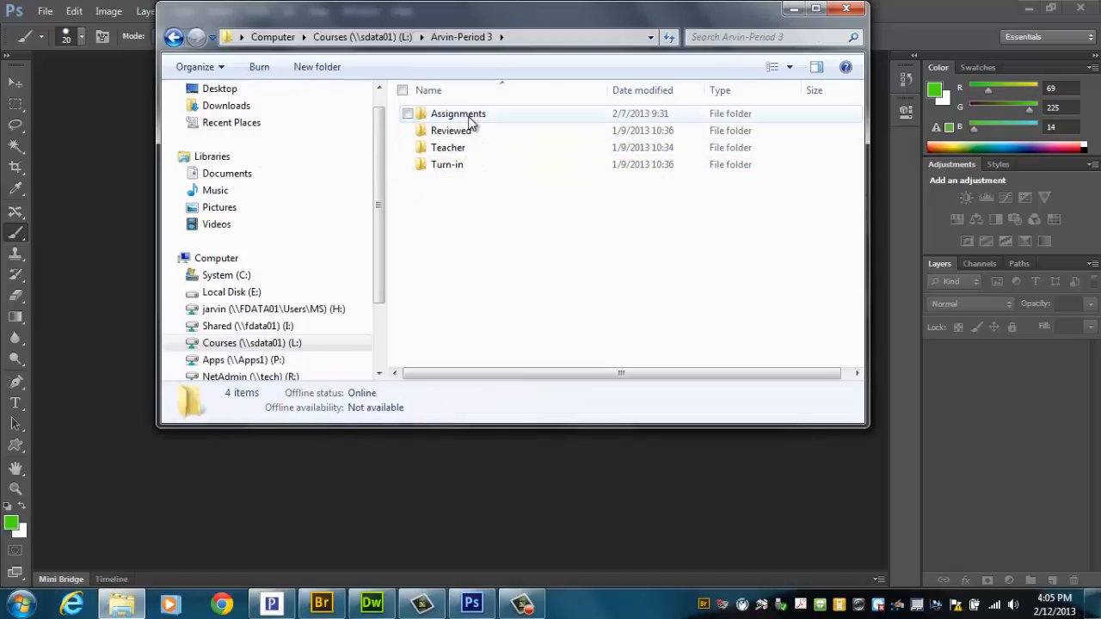
double_click(471, 119)
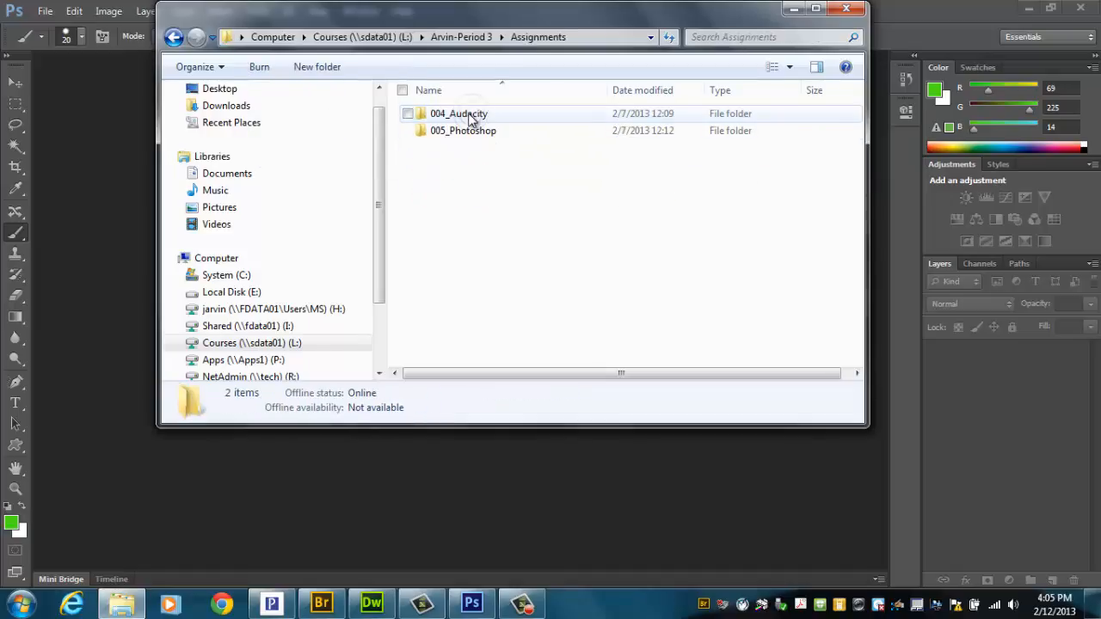
double_click(479, 131)
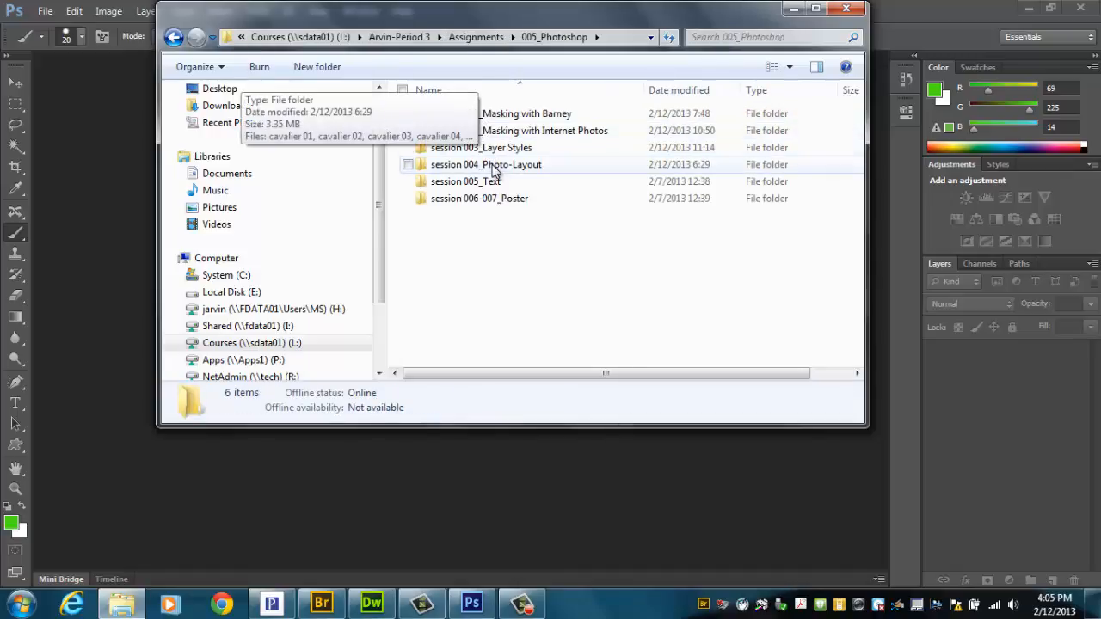
left_click(502, 167)
double_click(503, 167)
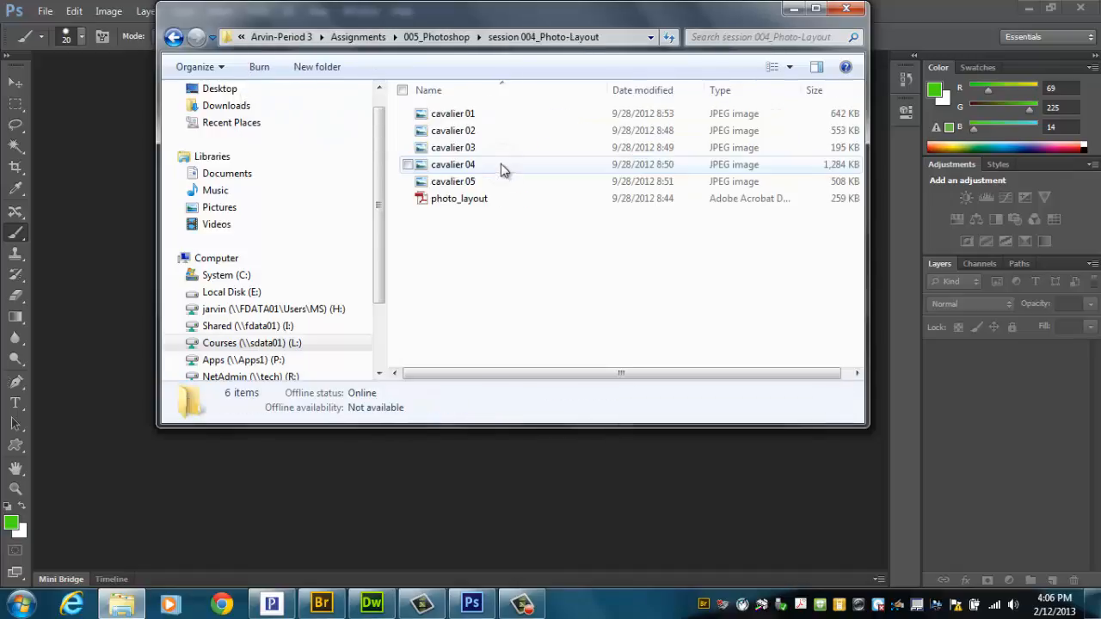
Step: Open the photo_layout PDF and read its step-by-step assignment instructions
double_click(471, 200)
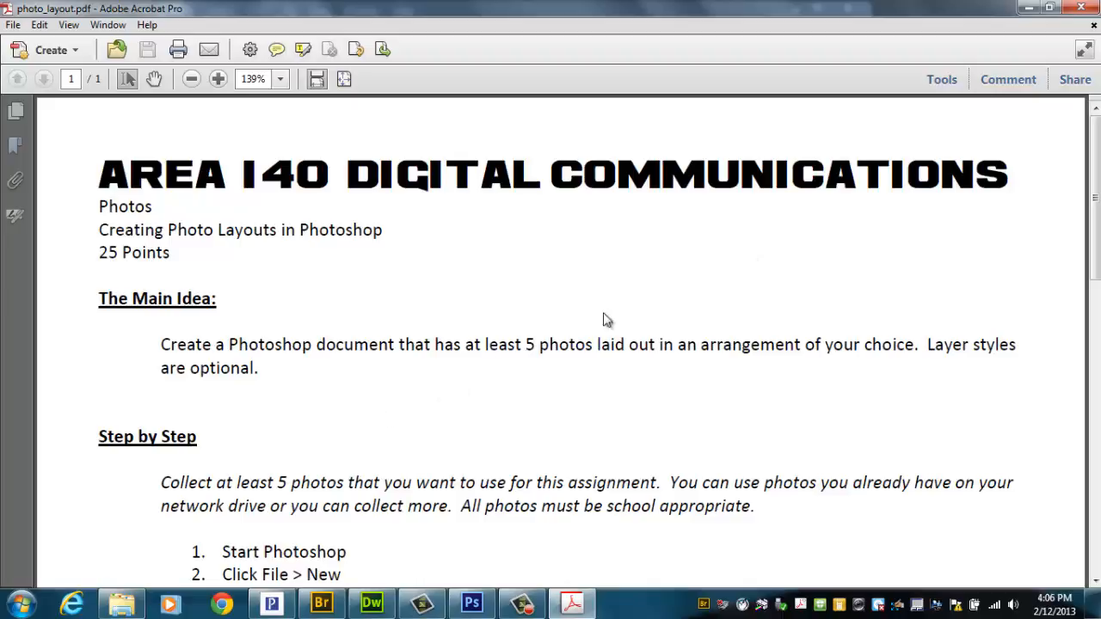
left_click_drag(1095, 203, 1081, 325)
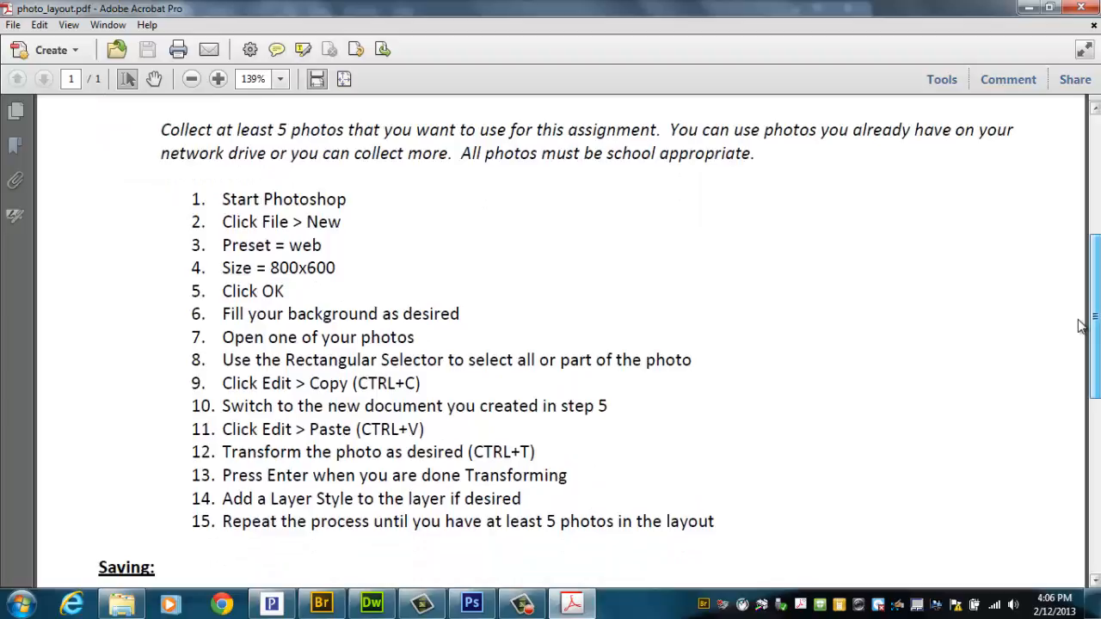
left_click_drag(1080, 325, 1081, 296)
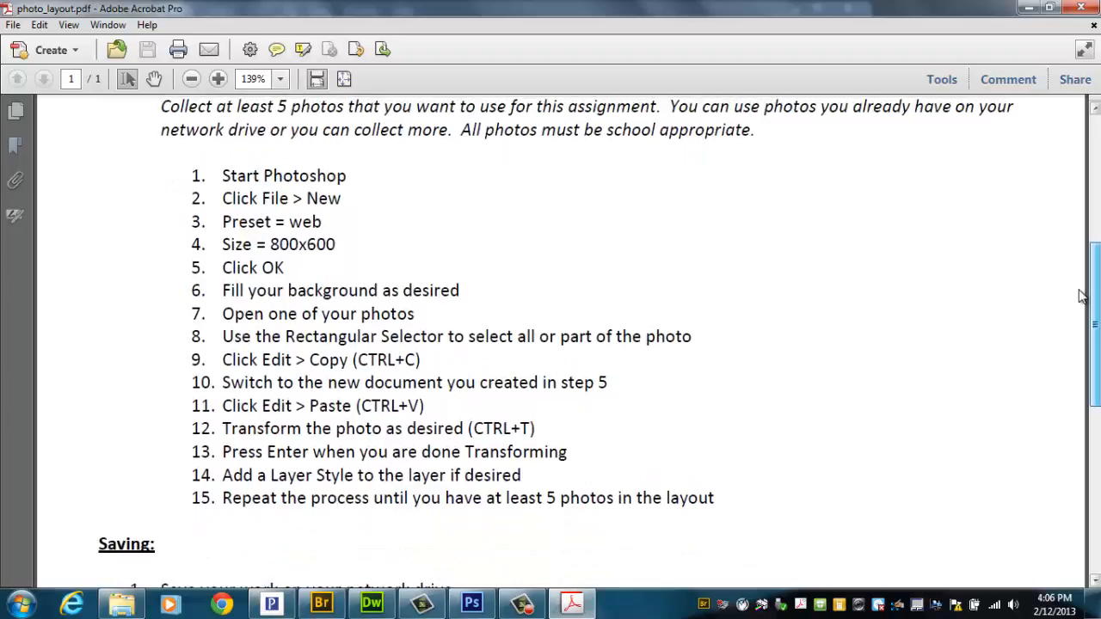
Step: Switch back to Photoshop and create a new document with the Web preset at 800 x 600
left_click(471, 605)
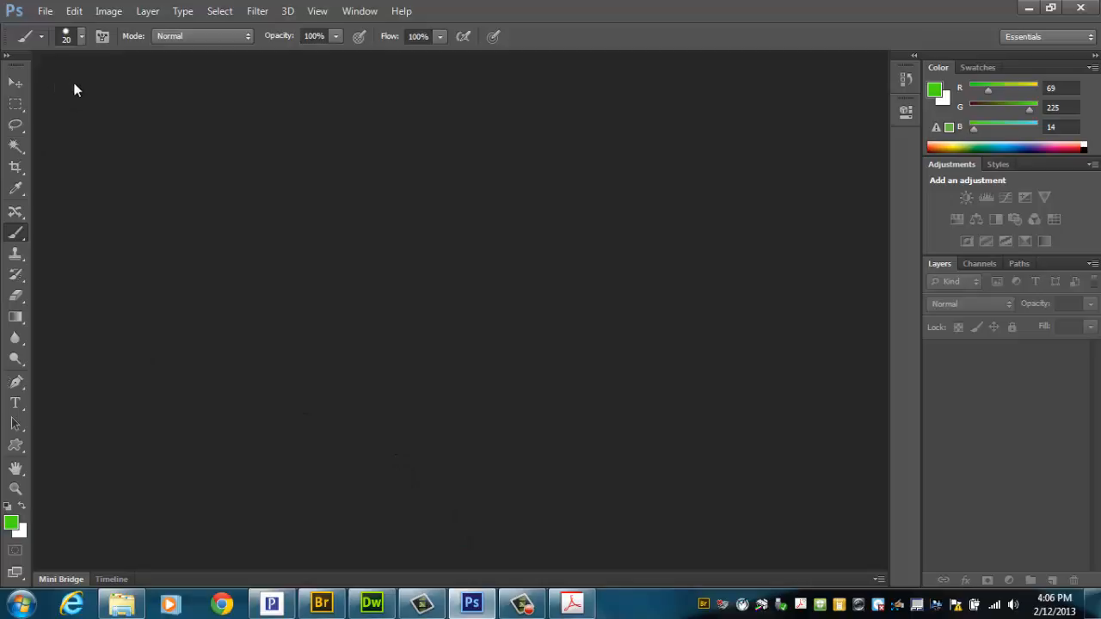
left_click(43, 11)
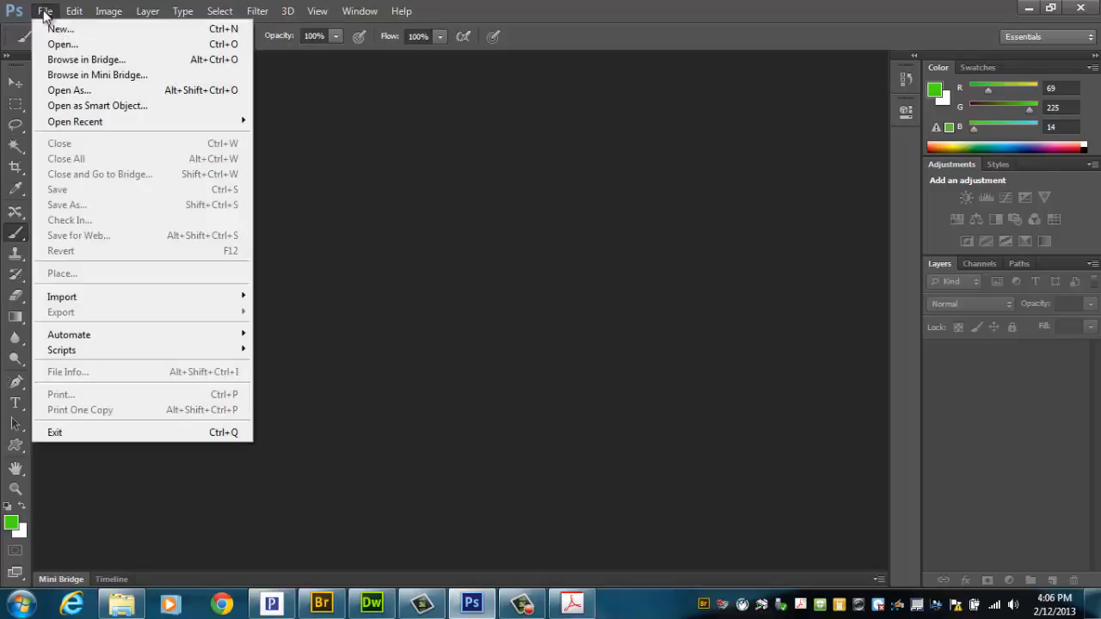
left_click(54, 31)
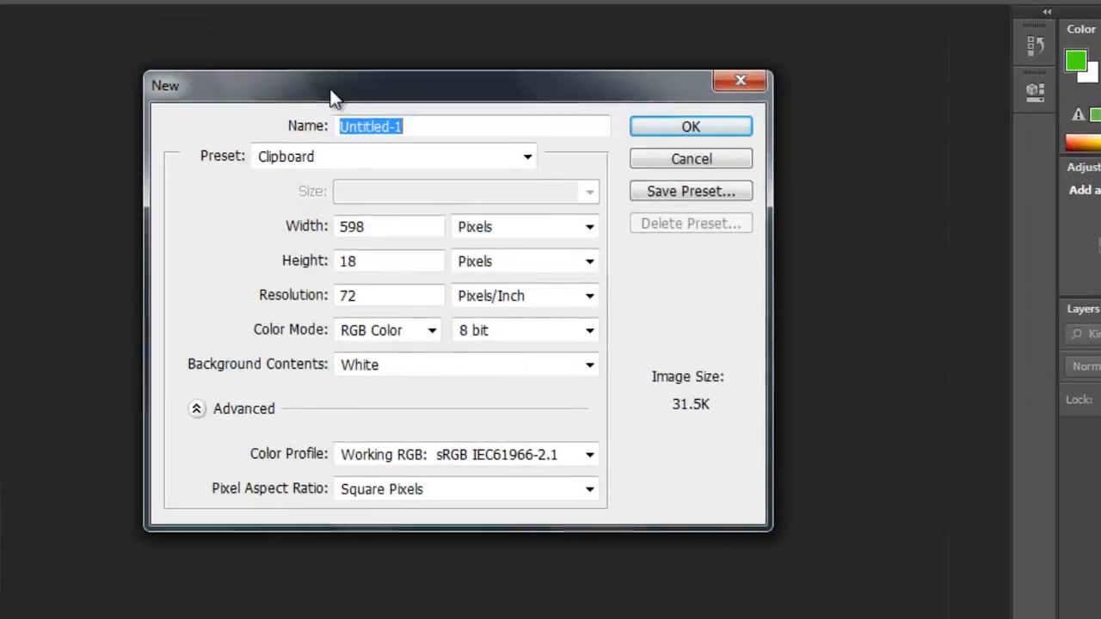
left_click_drag(334, 97, 344, 100)
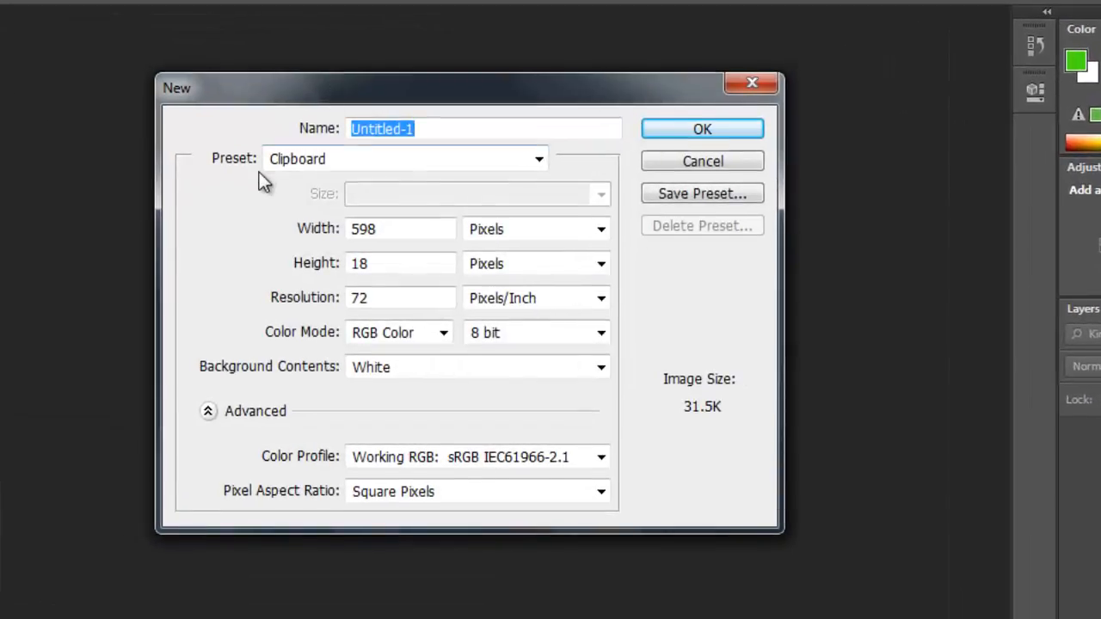
left_click(277, 162)
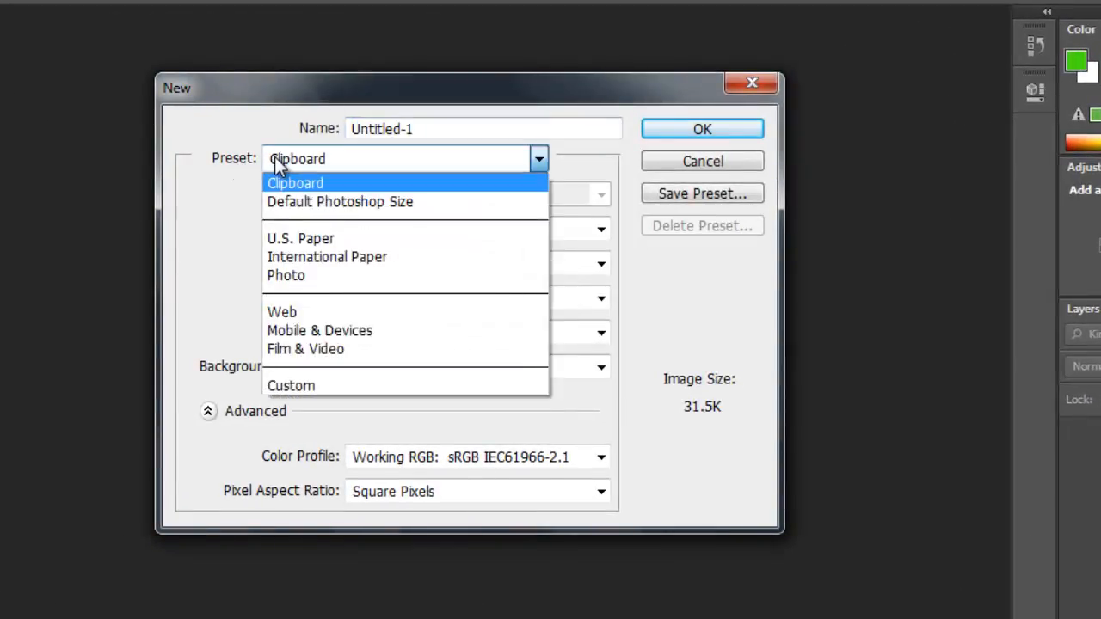
left_click(292, 310)
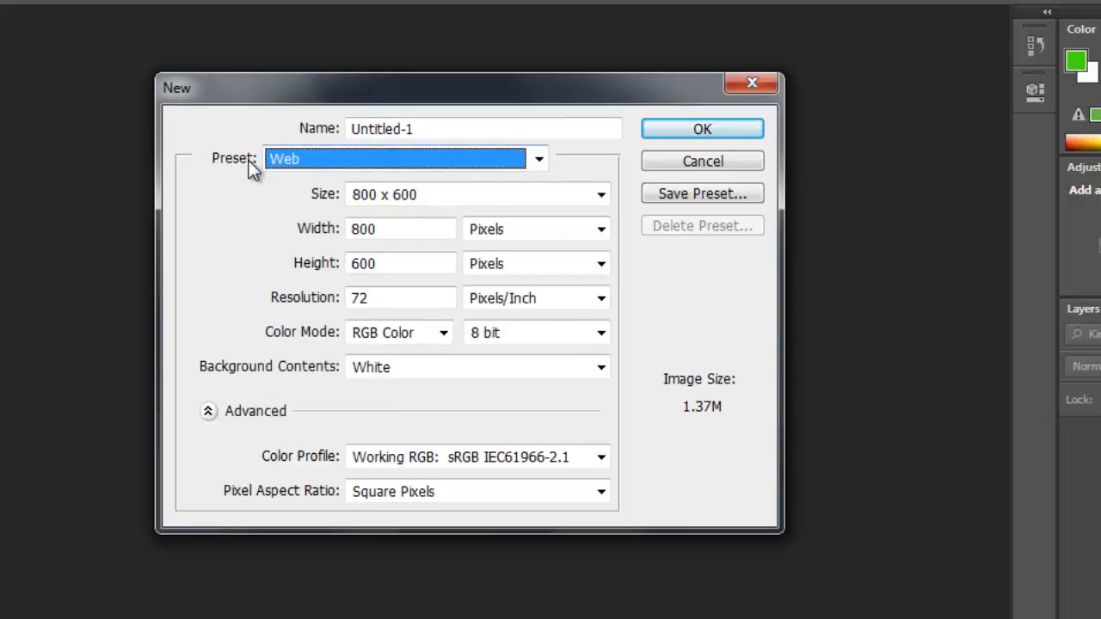
left_click(419, 194)
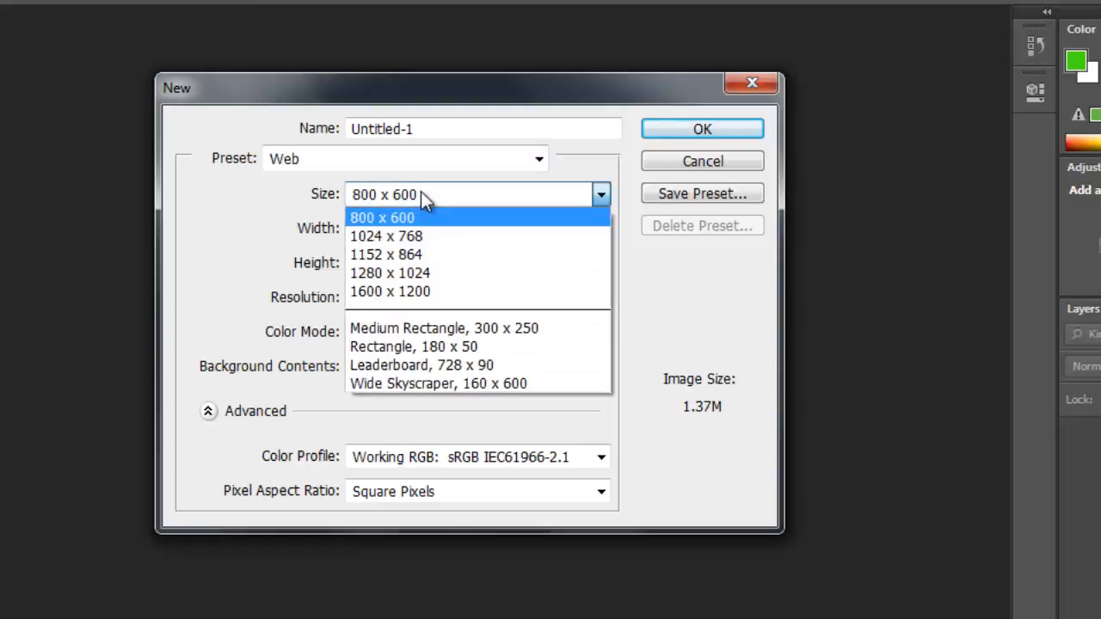
left_click(386, 196)
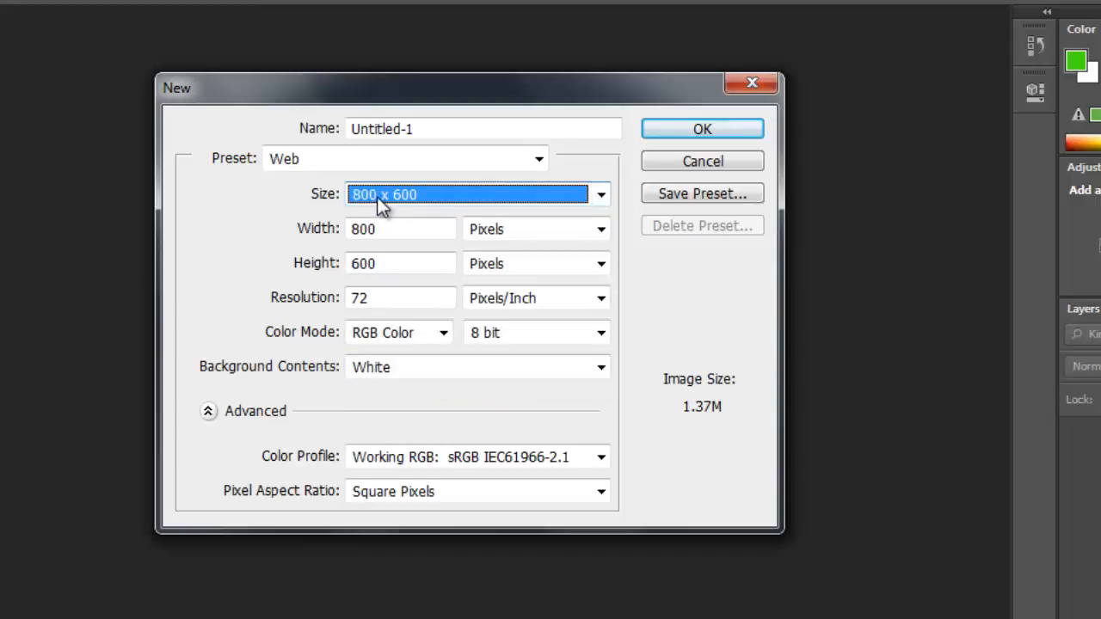
left_click(700, 131)
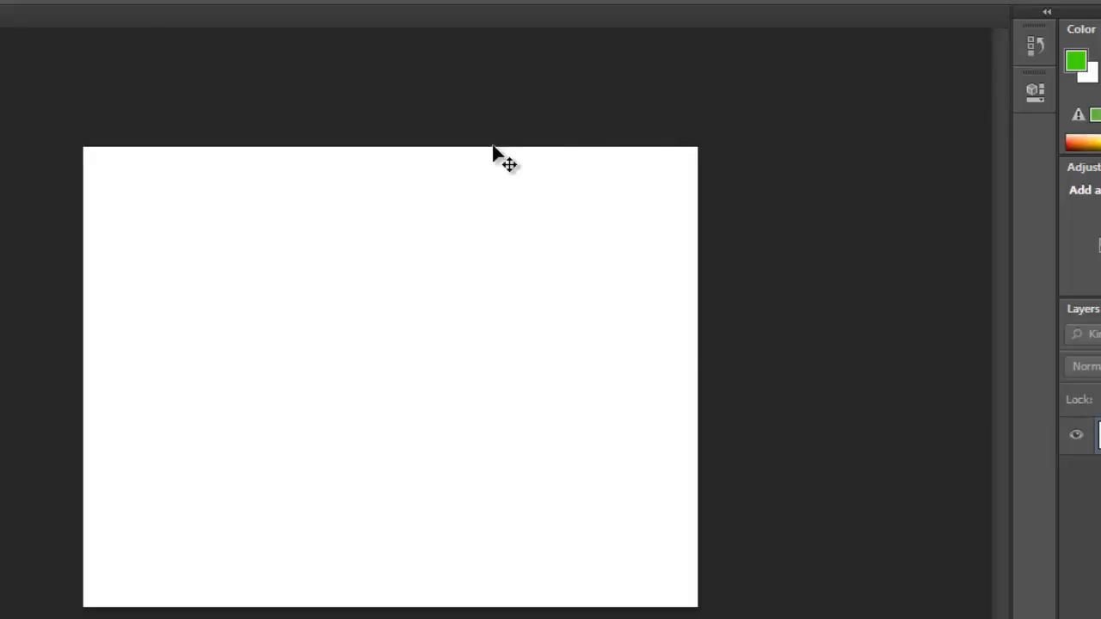
Step: Start a fill of the Background layer with Color as its contents, bringing up the fill color picker
key("ctrl+plus")
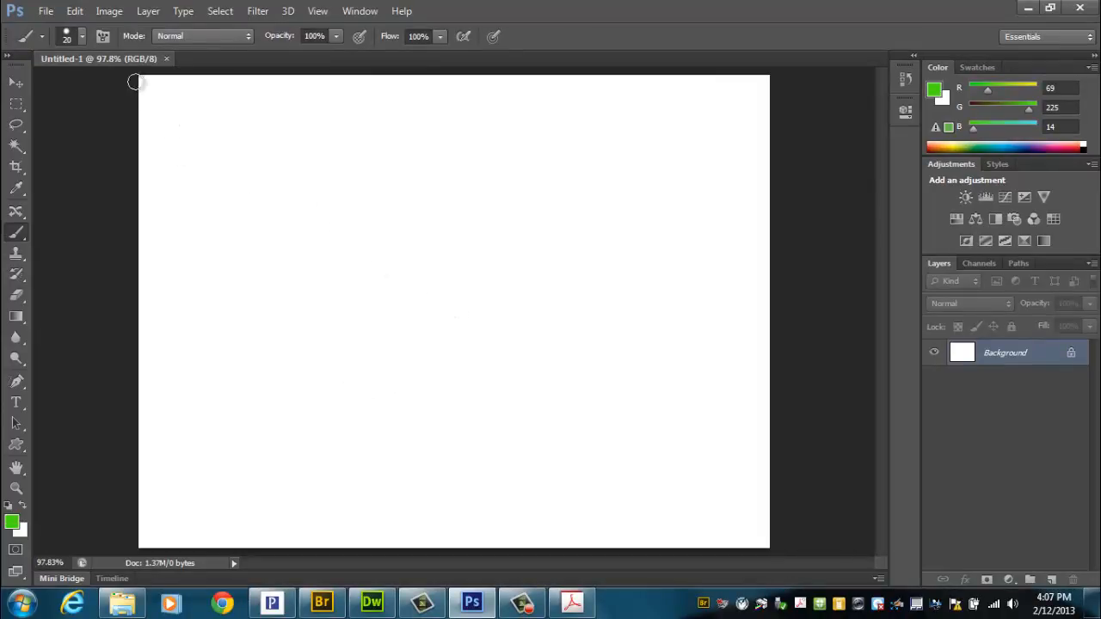
left_click(74, 11)
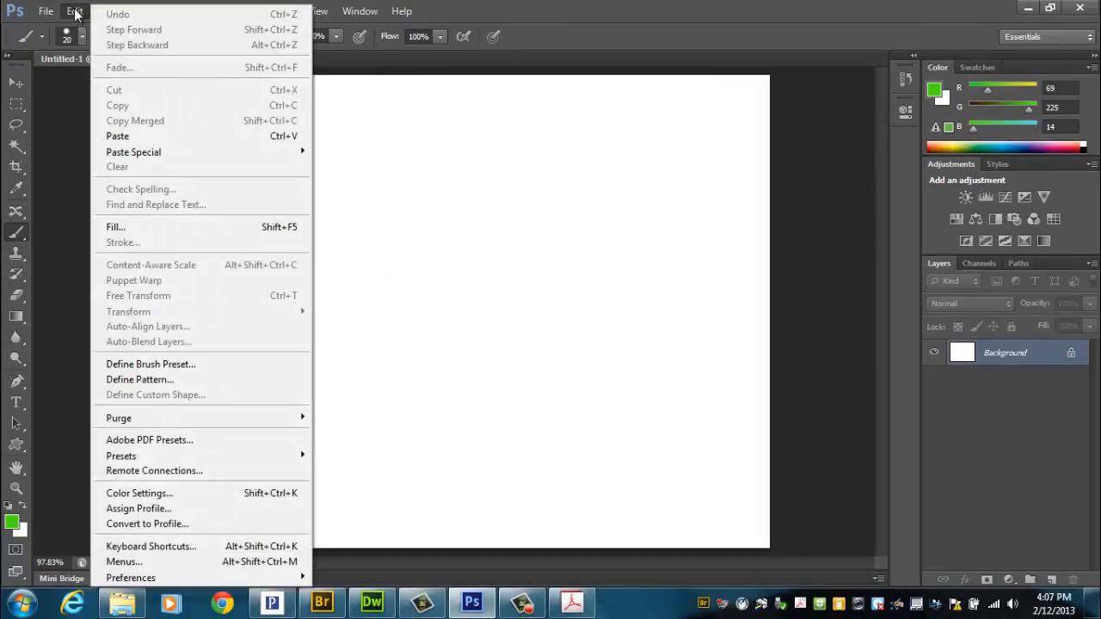
left_click(124, 228)
left_click_drag(658, 102, 406, 200)
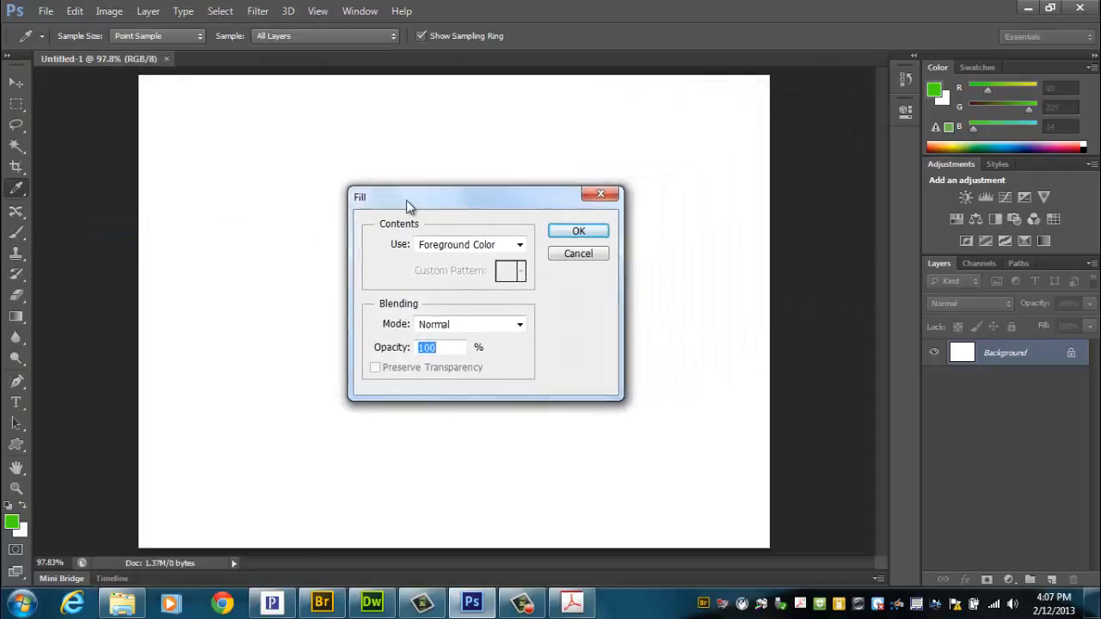
left_click(441, 247)
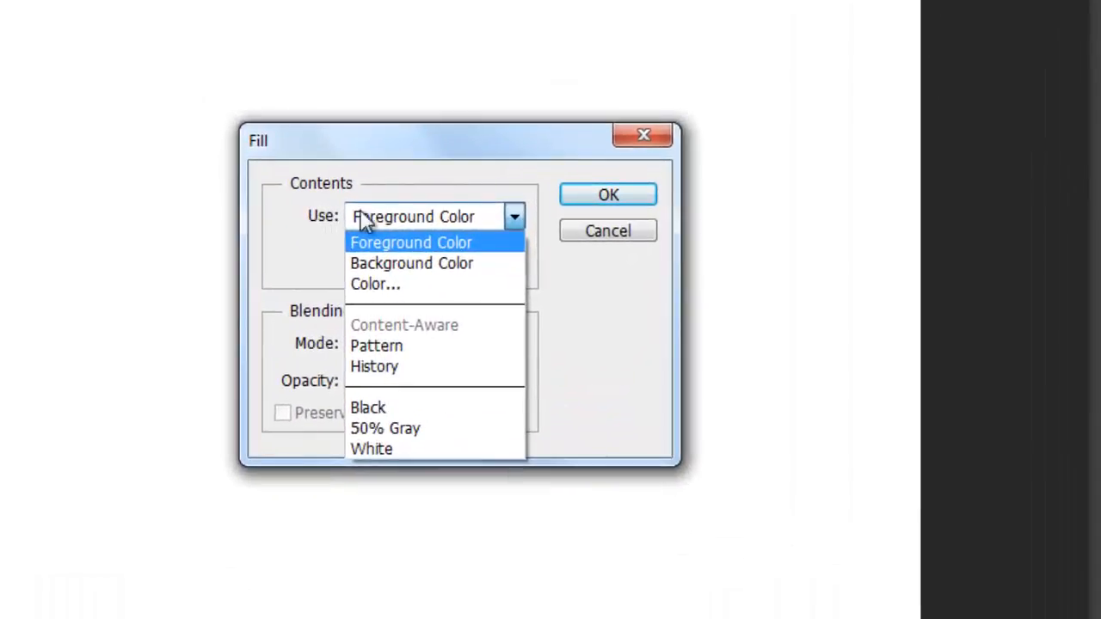
left_click(378, 287)
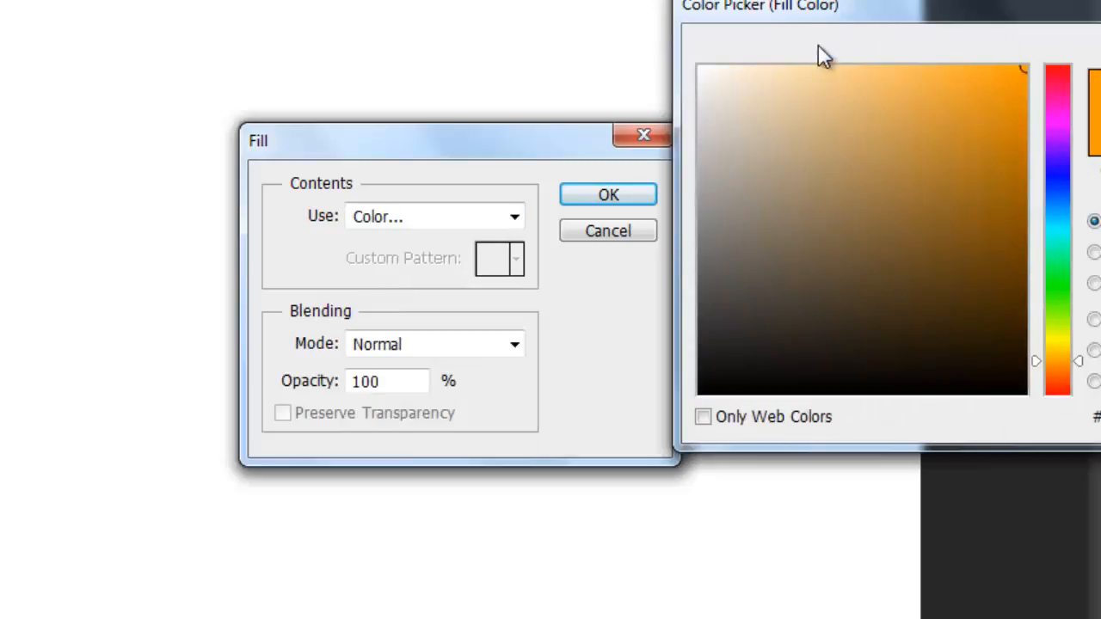
left_click_drag(839, 15, 295, 78)
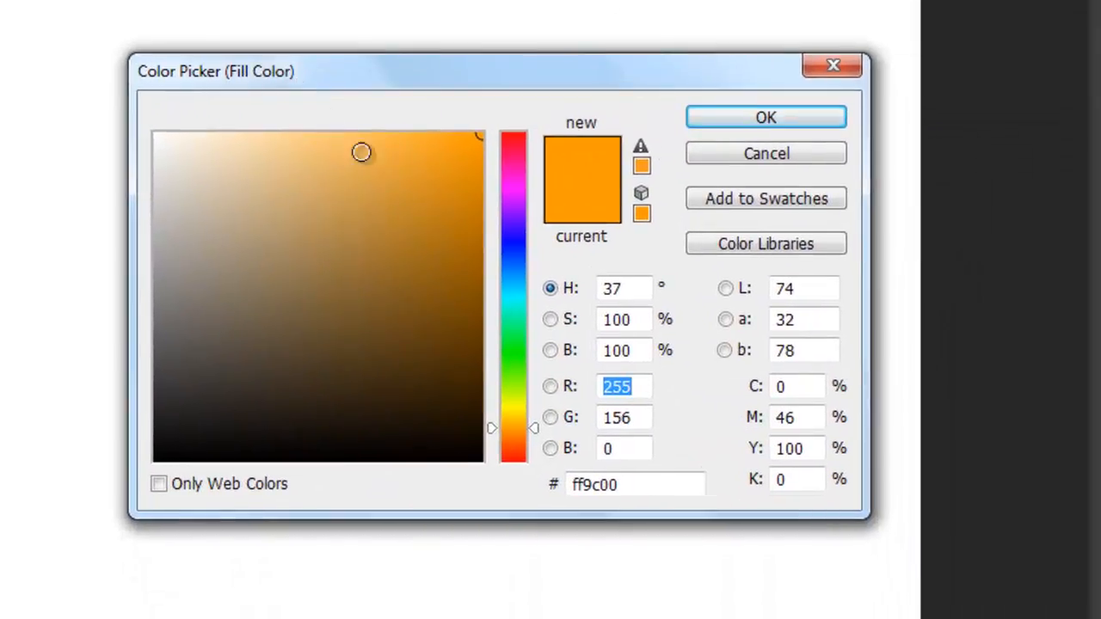
Step: Choose the dark golden brown 865a06 as the fill color and apply the fill to the Background layer
left_click_drag(515, 172, 524, 419)
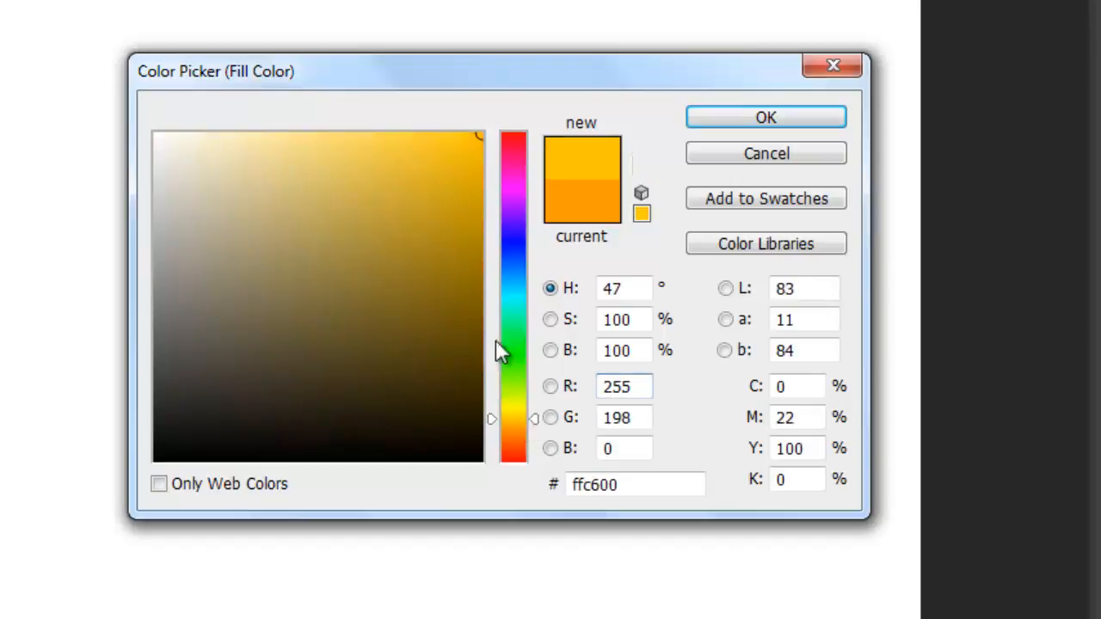
left_click_drag(453, 229, 384, 183)
left_click_drag(526, 422, 525, 426)
left_click_drag(442, 317, 466, 289)
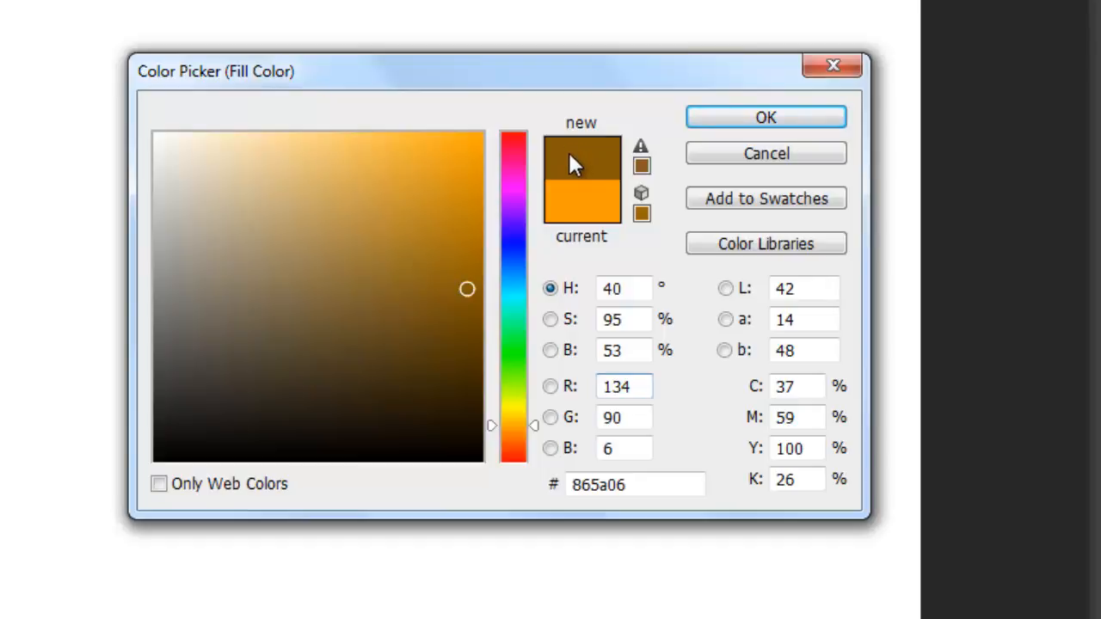
left_click(731, 115)
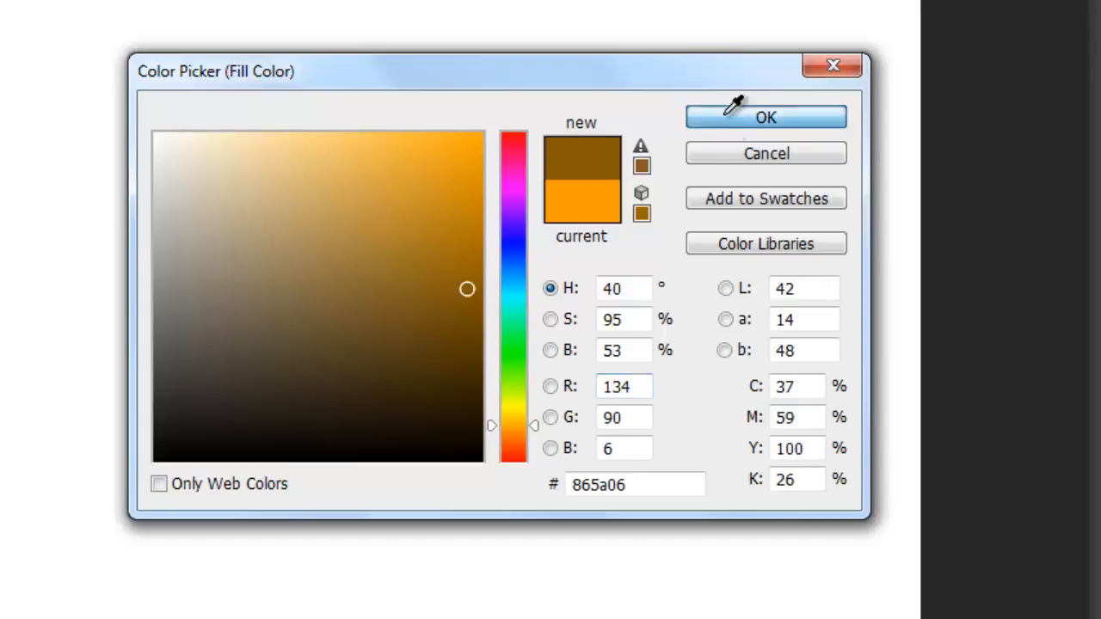
left_click(623, 195)
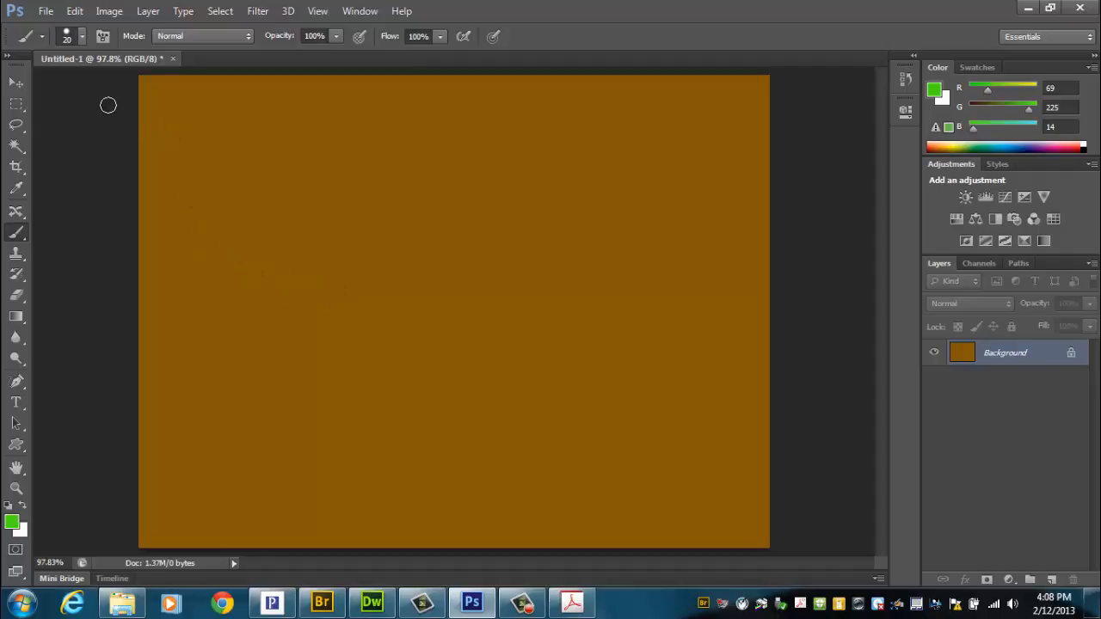
Step: Start opening an image file and browse to the Courses (L:) network drive
left_click(46, 10)
left_click(59, 45)
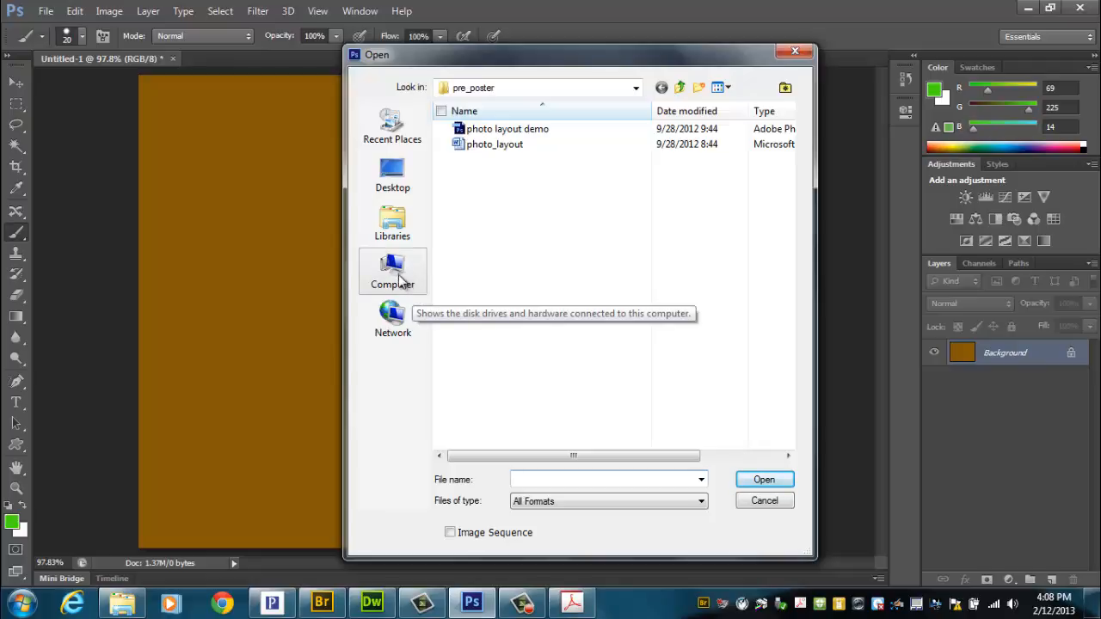
left_click(401, 282)
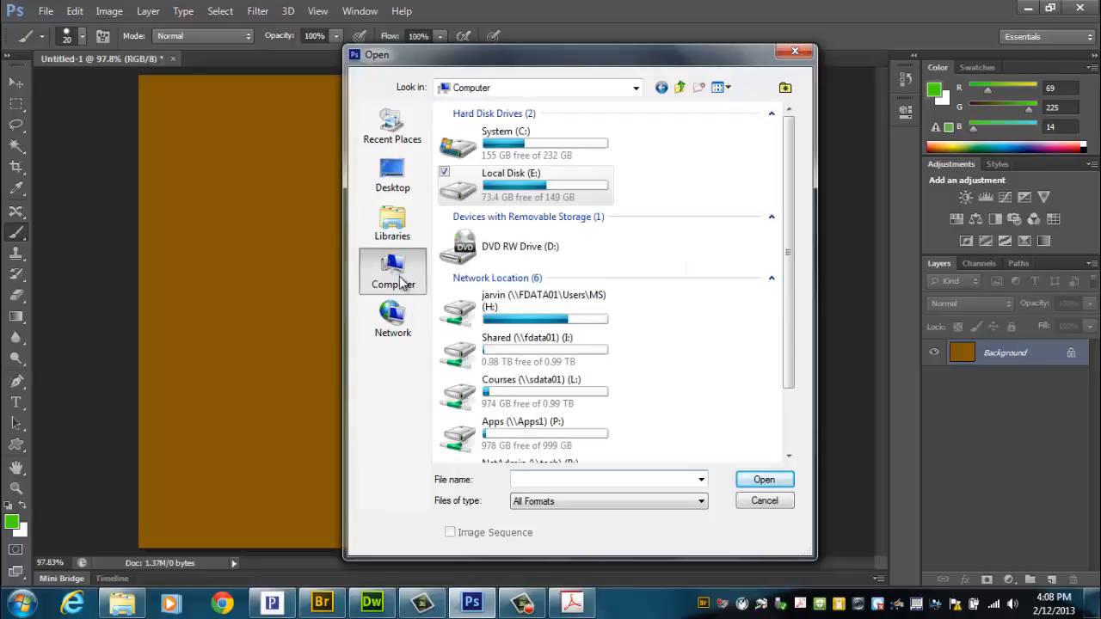
left_click(516, 391)
double_click(516, 392)
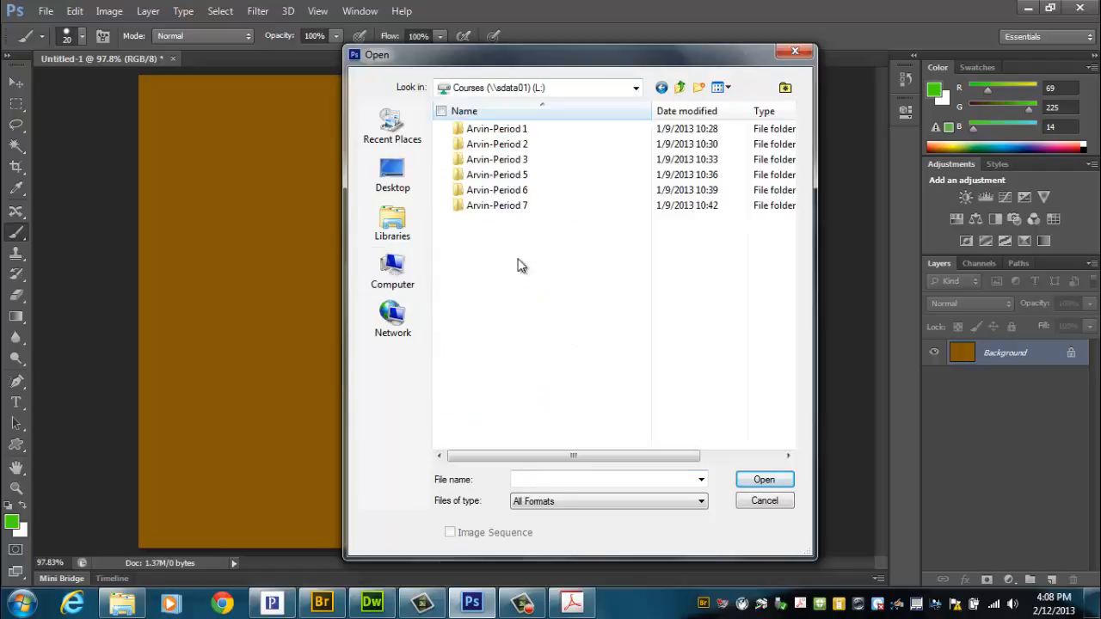
Step: Open the cavalier 01 photo from the Period 3 course folder, in 005_Photoshop, session 004_Photo-Layout
left_click(507, 162)
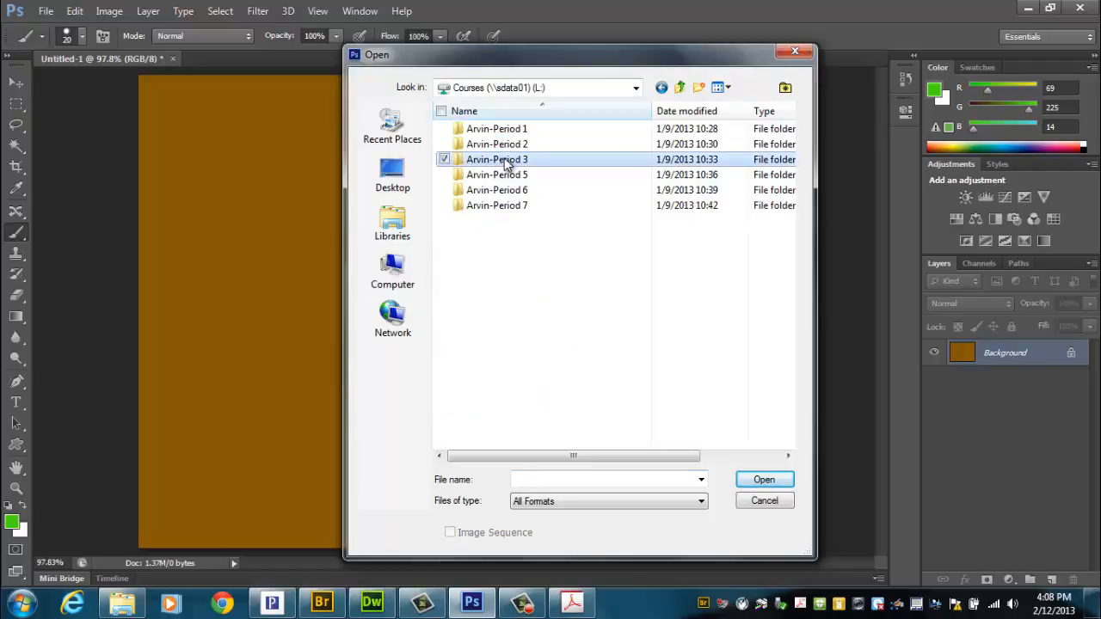
double_click(508, 161)
double_click(506, 131)
double_click(508, 145)
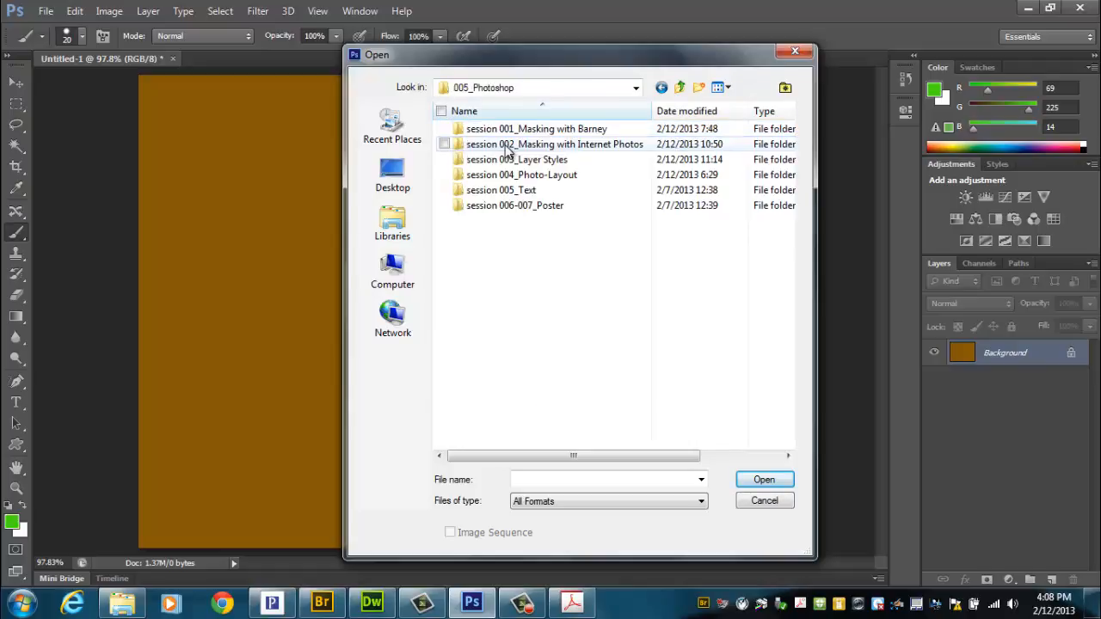
double_click(524, 174)
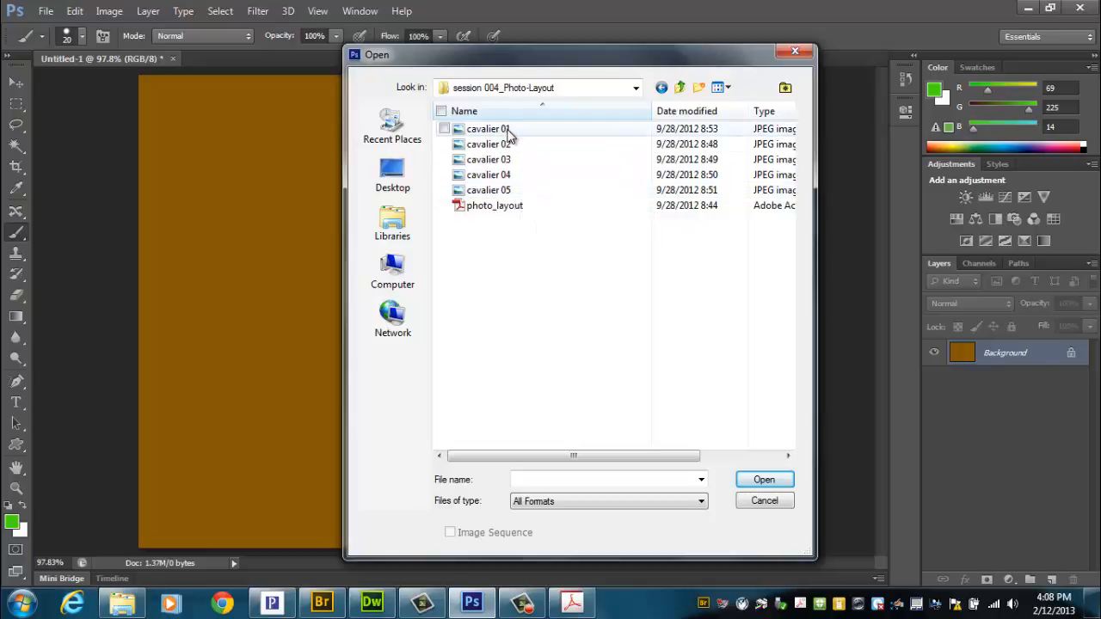
double_click(505, 131)
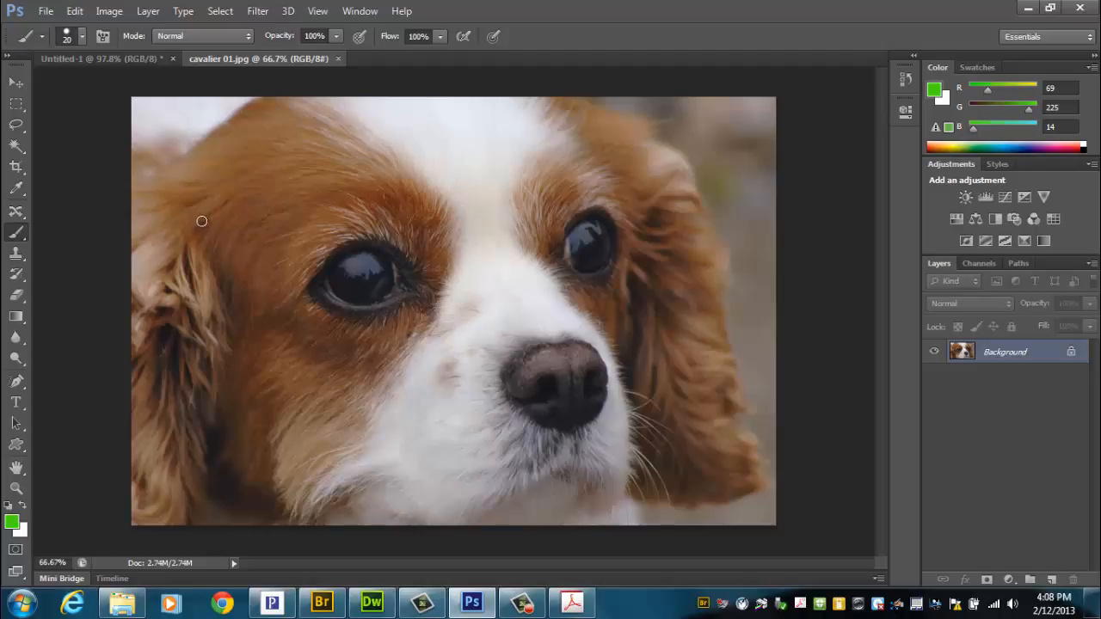
Step: Look at the Untitled-1 document, return to cavalier 01.jpg and activate the Rectangular Marquee Tool
left_click(76, 59)
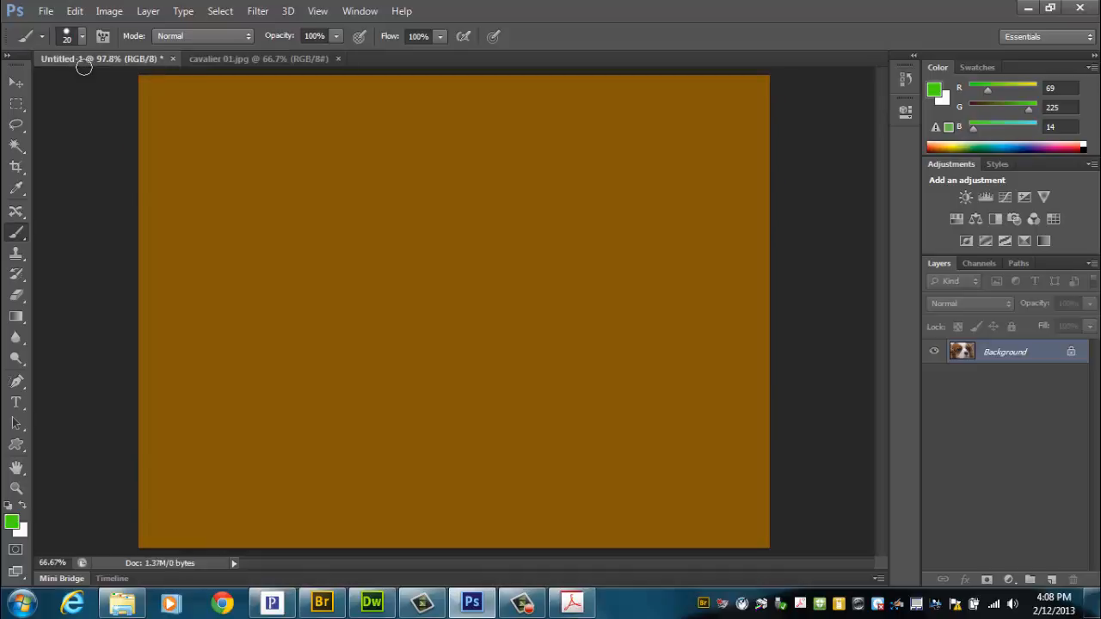
left_click(230, 57)
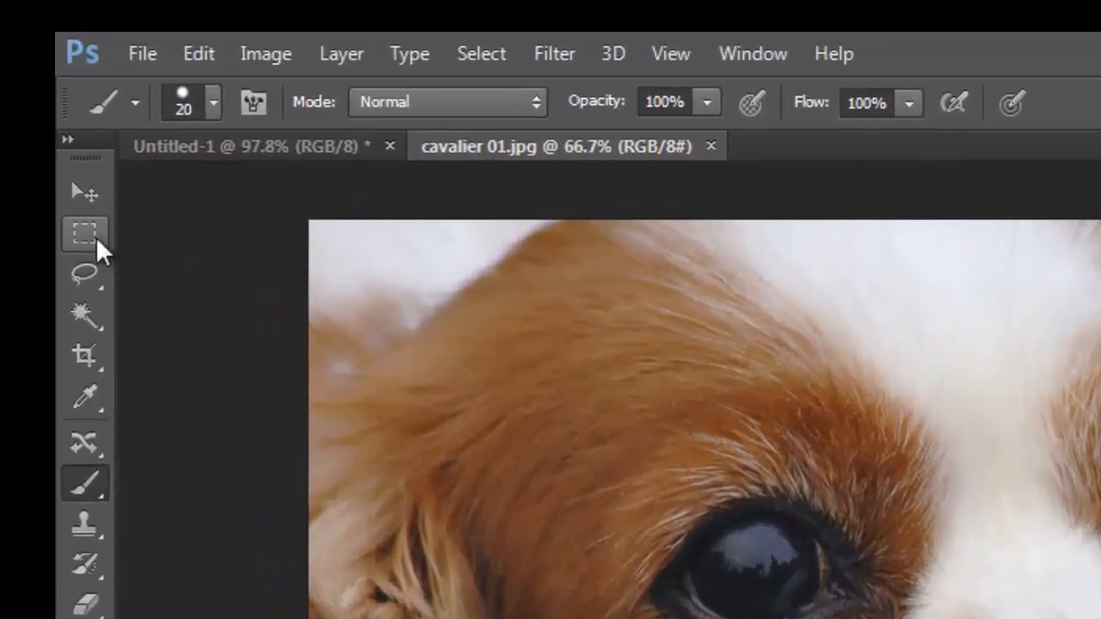
left_click(91, 244)
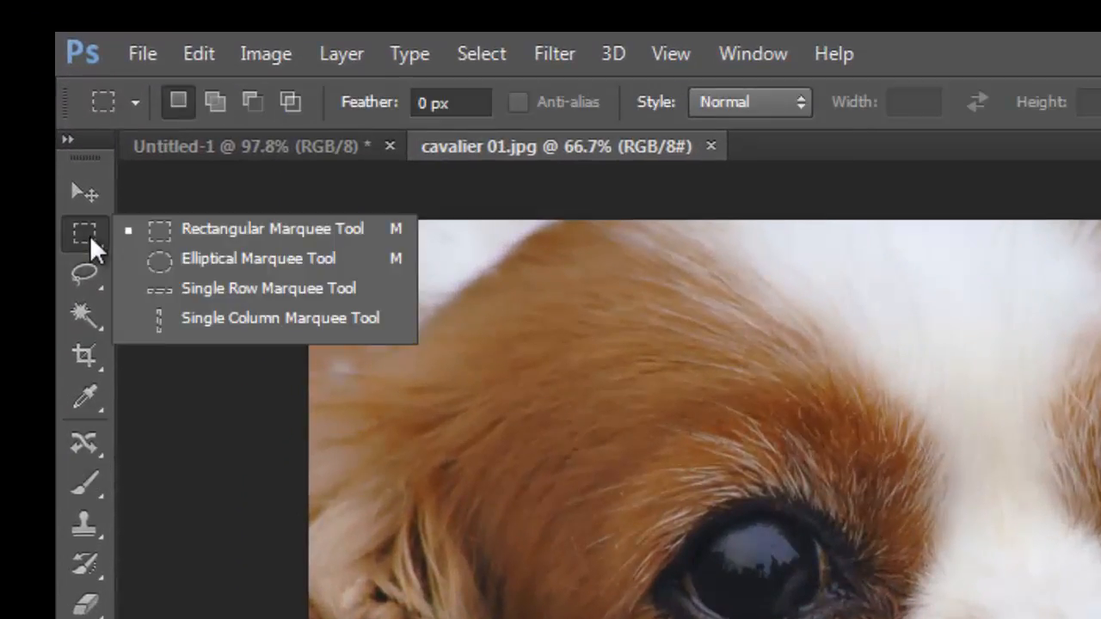
left_click(184, 236)
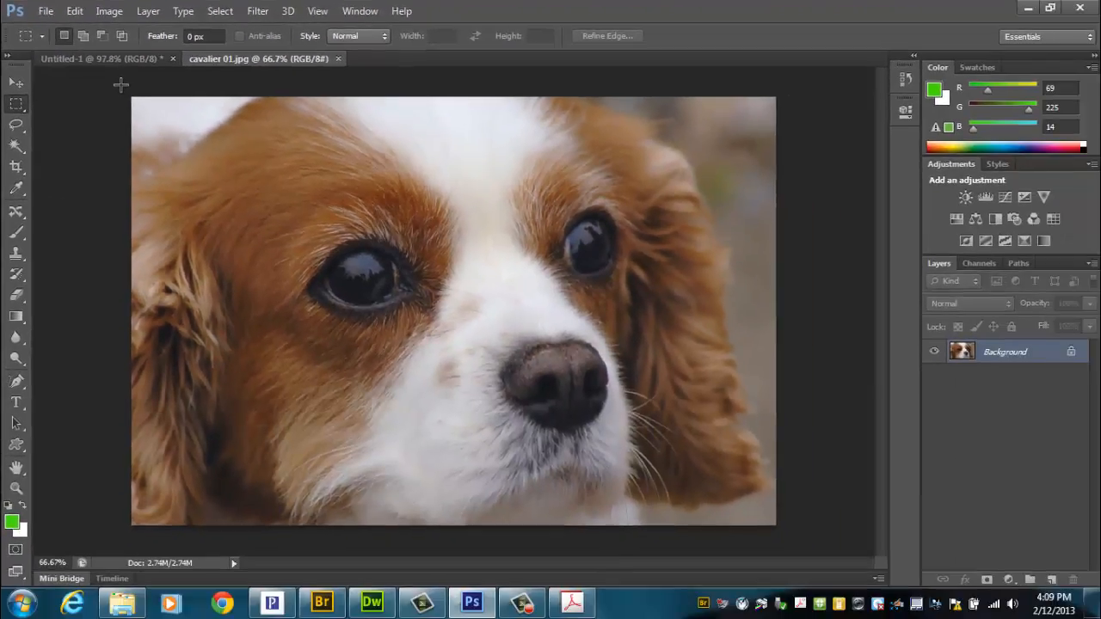
left_click_drag(207, 152, 1100, 618)
left_click_drag(770, 447, 756, 505)
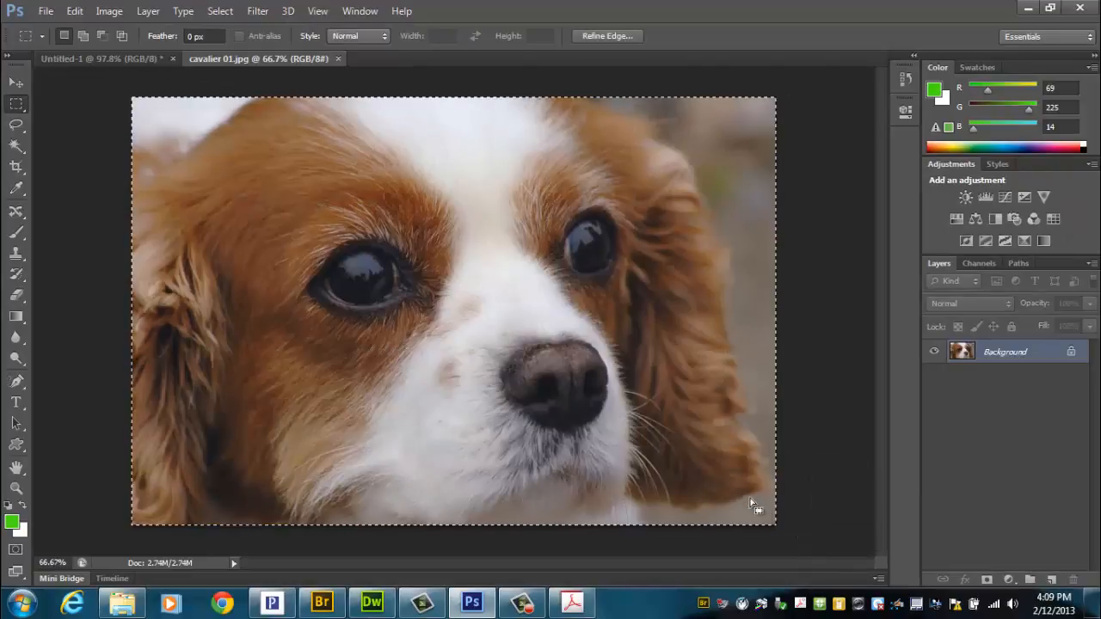
left_click(692, 443)
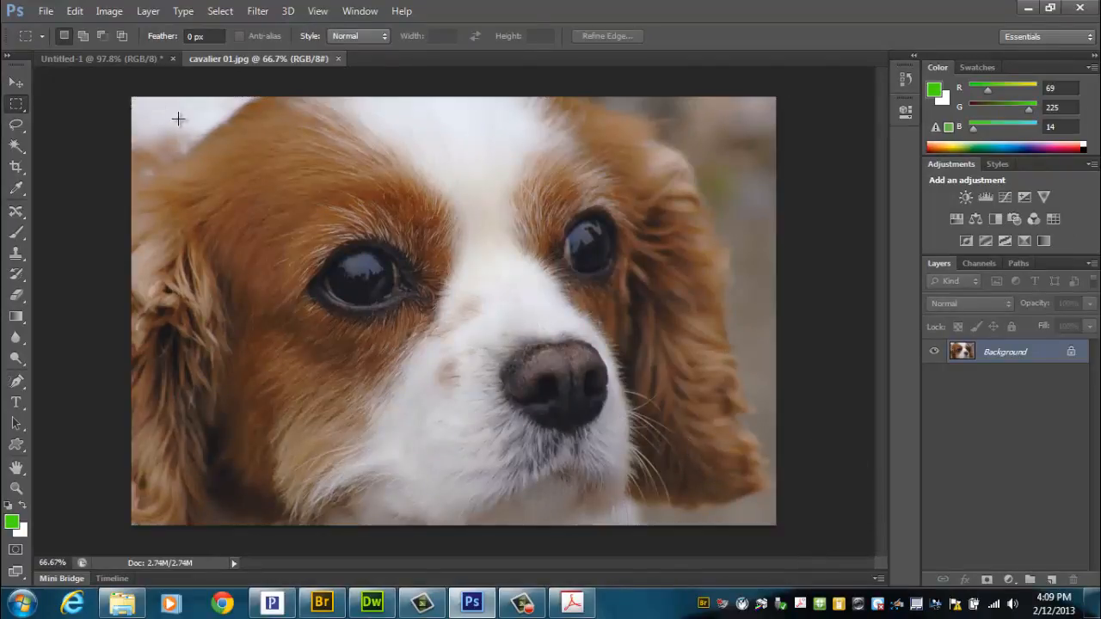
left_click_drag(171, 112, 661, 452)
left_click(656, 448)
left_click_drag(251, 174, 680, 456)
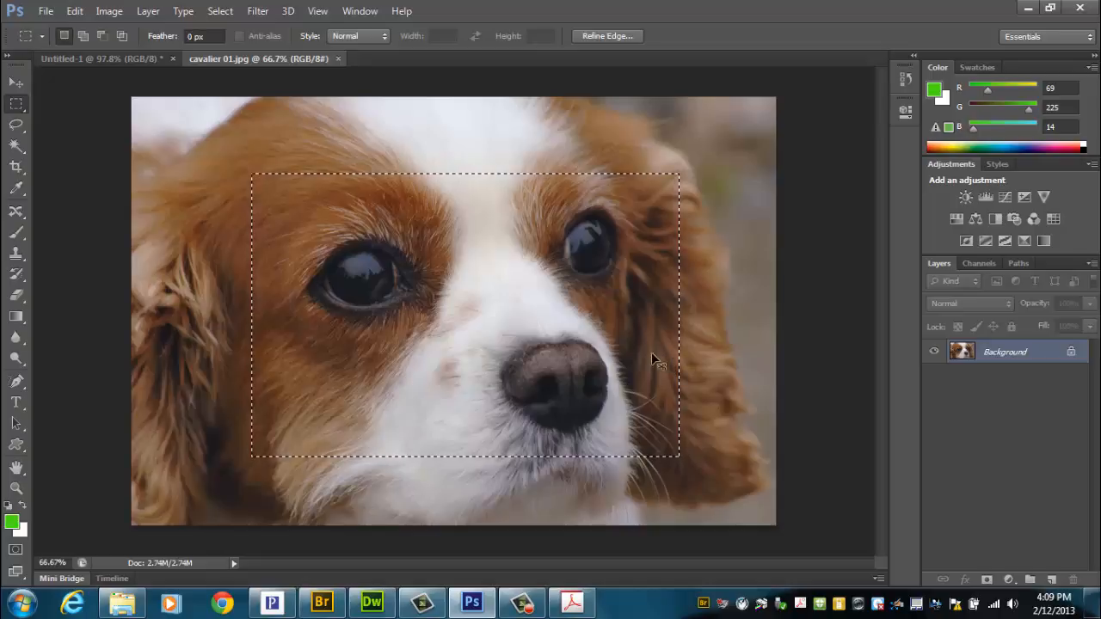
left_click(522, 381)
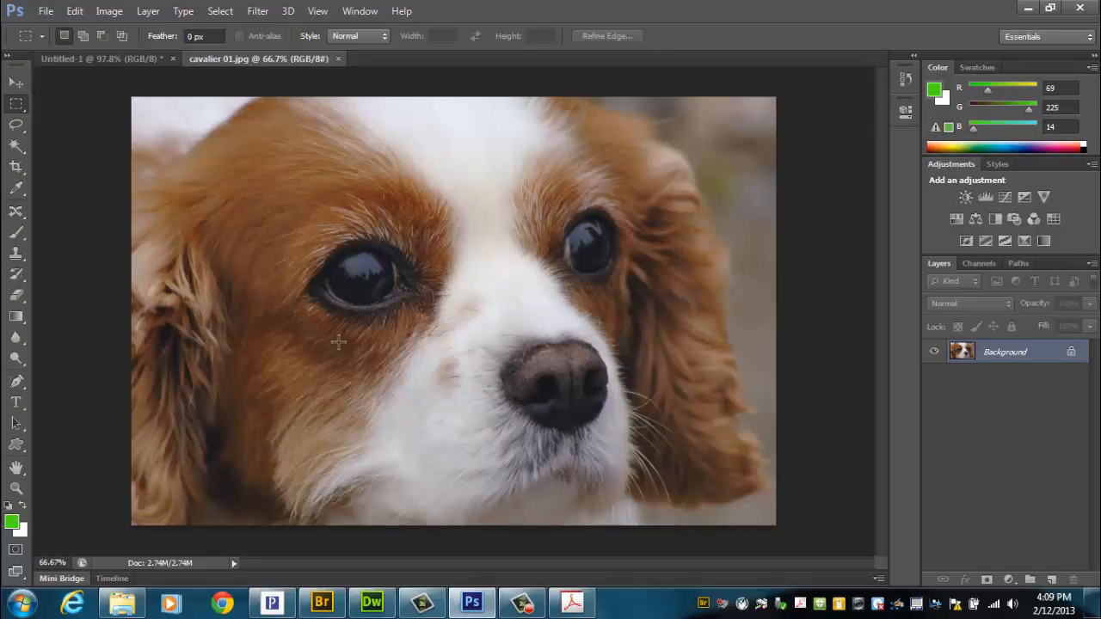
Step: Select a rectangle covering most of the dog photo, leaving a narrow margin around the edges, and copy it
left_click_drag(197, 152, 738, 493)
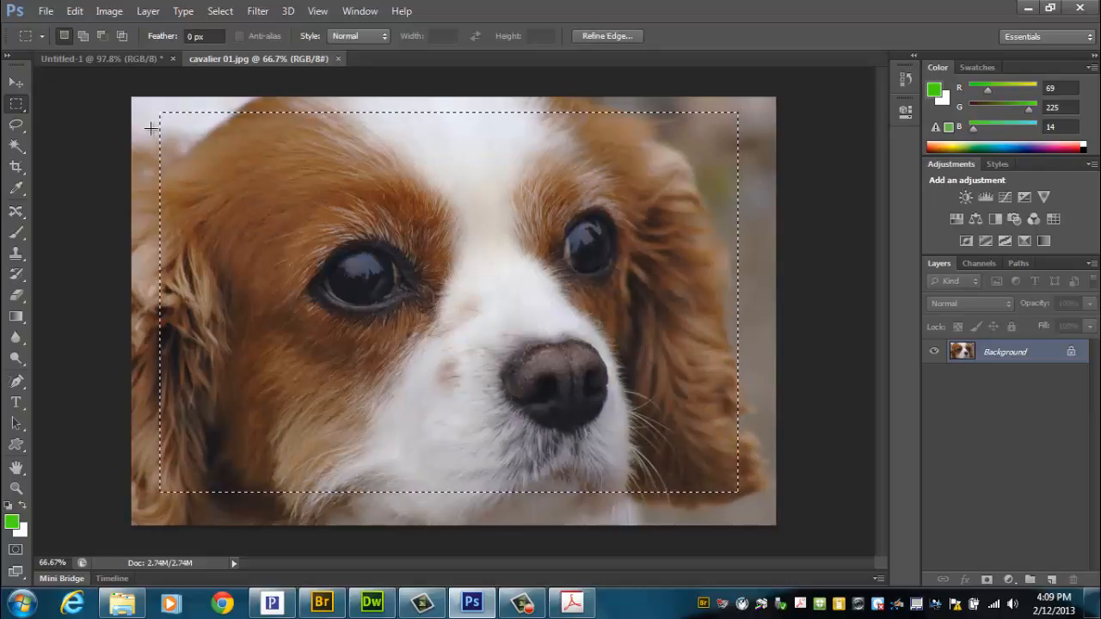
left_click(75, 11)
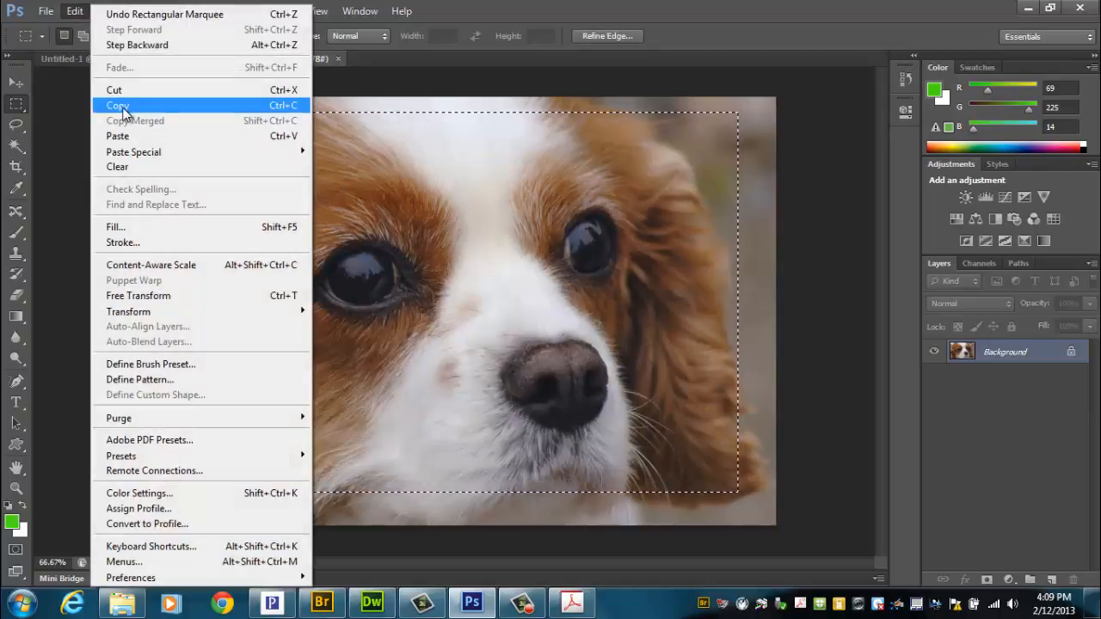
left_click(282, 106)
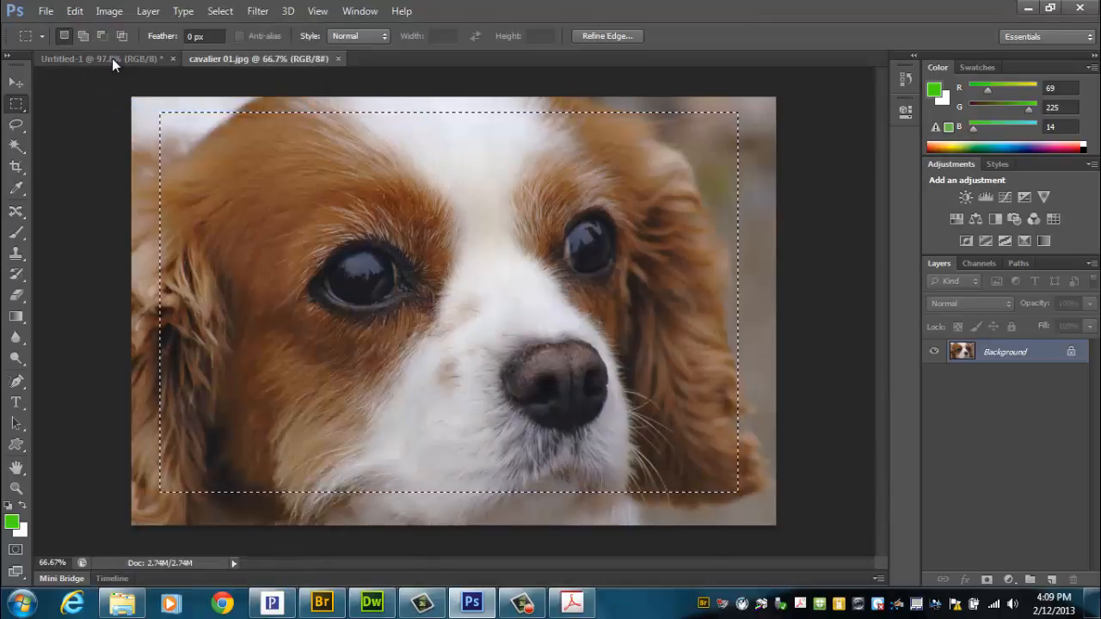
Step: Paste the copied dog photo into the Untitled-1 layout document as a new layer
left_click(113, 58)
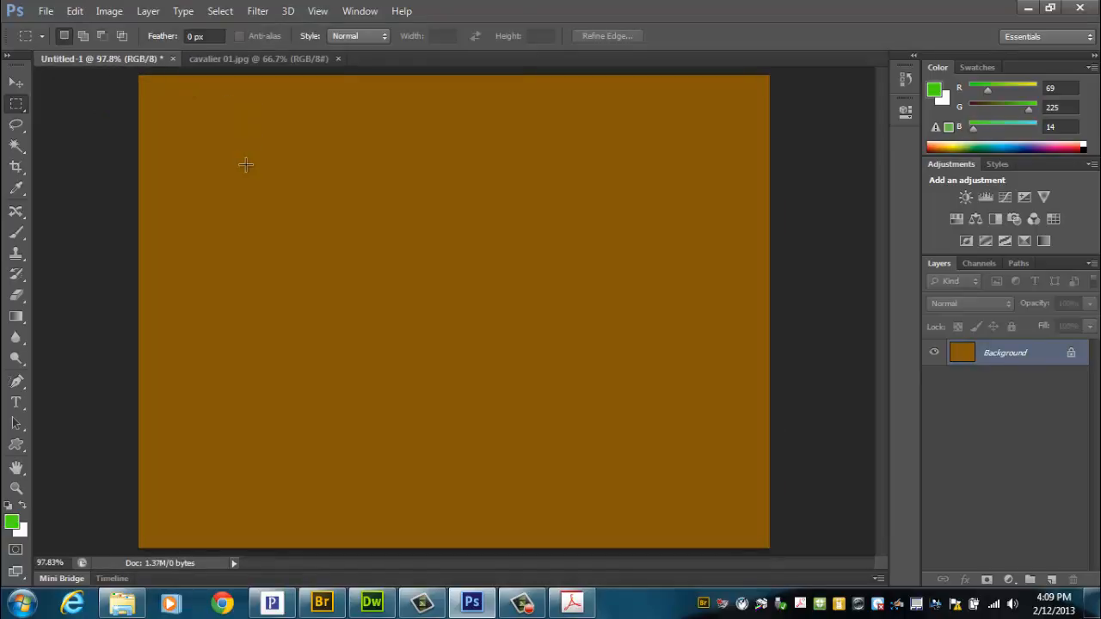
left_click(76, 12)
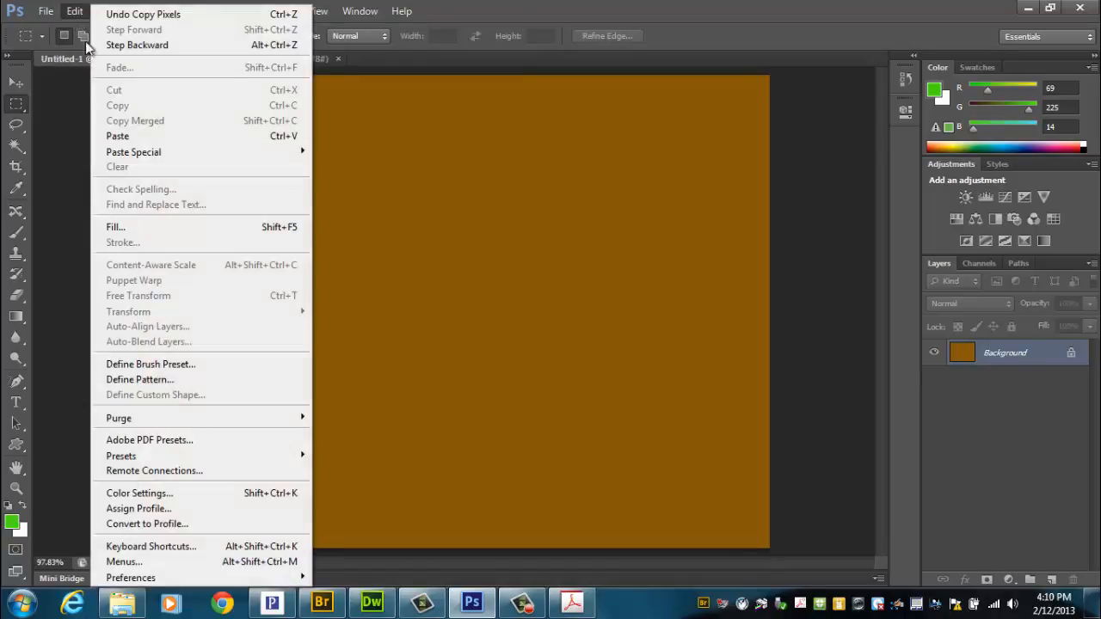
left_click(147, 139)
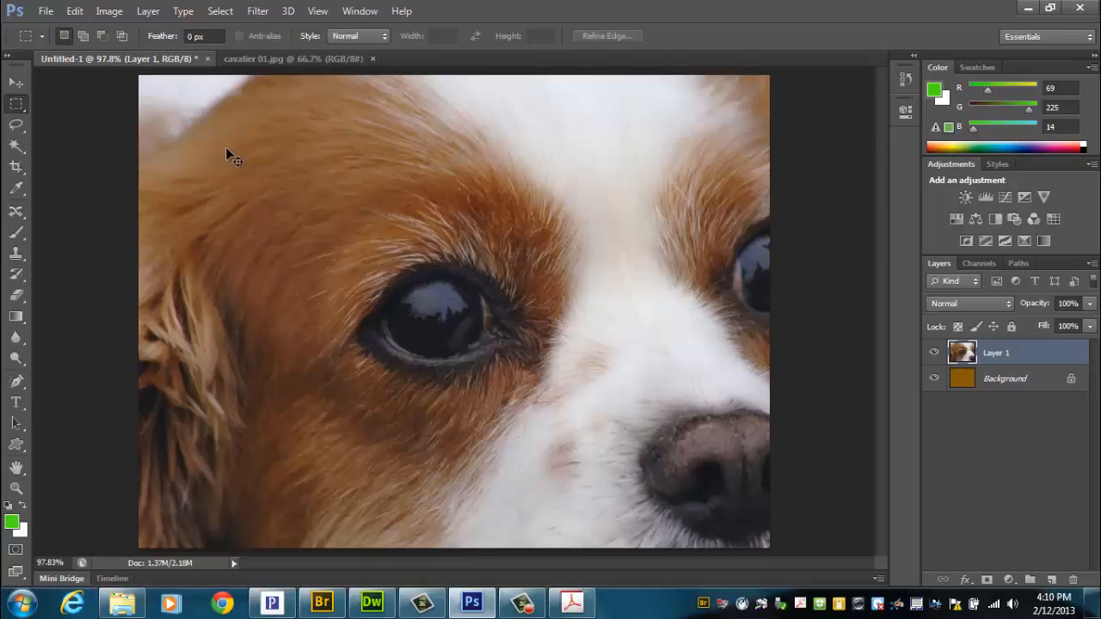
Step: Free Transform the pasted dog photo to about 26% width and 29% height, positioned in the canvas's upper-left corner
key("ctrl+t")
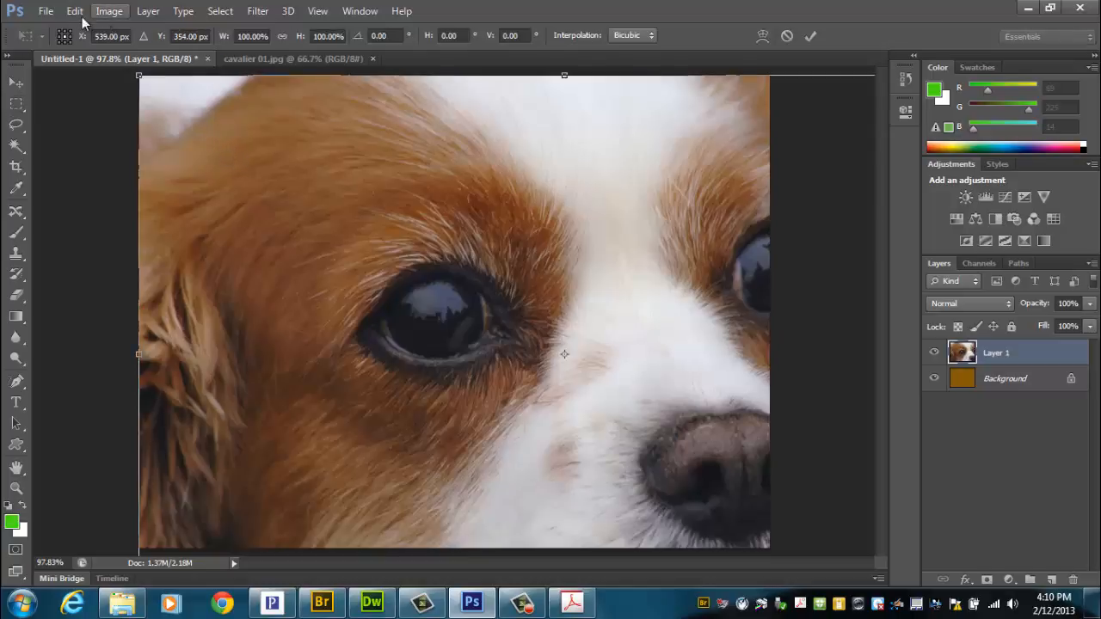
left_click(74, 11)
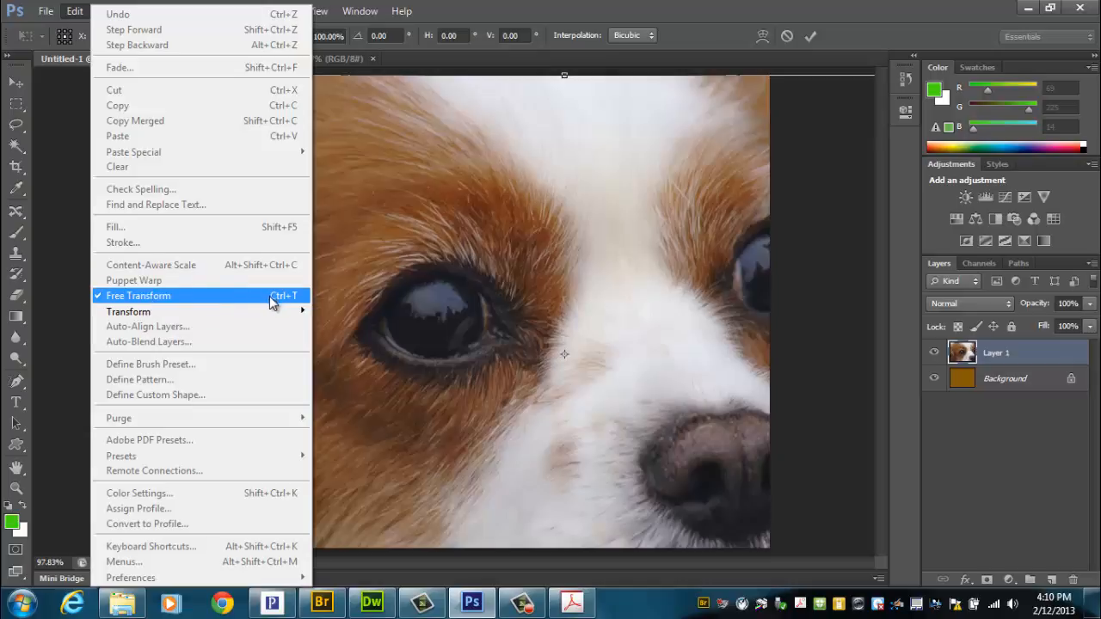
left_click(75, 11)
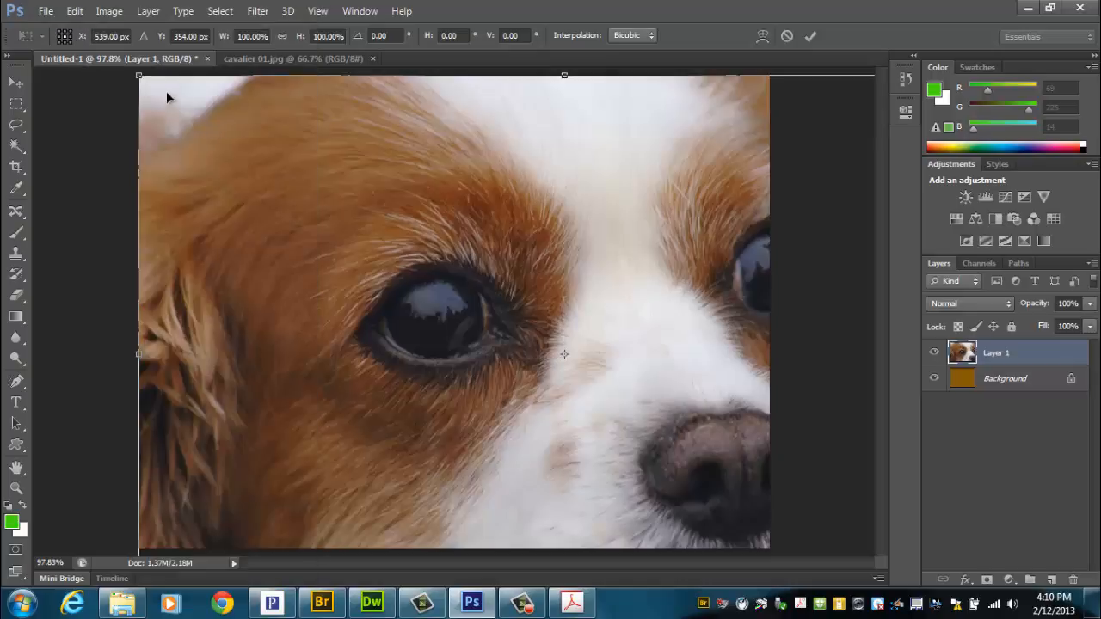
left_click_drag(142, 78, 568, 342)
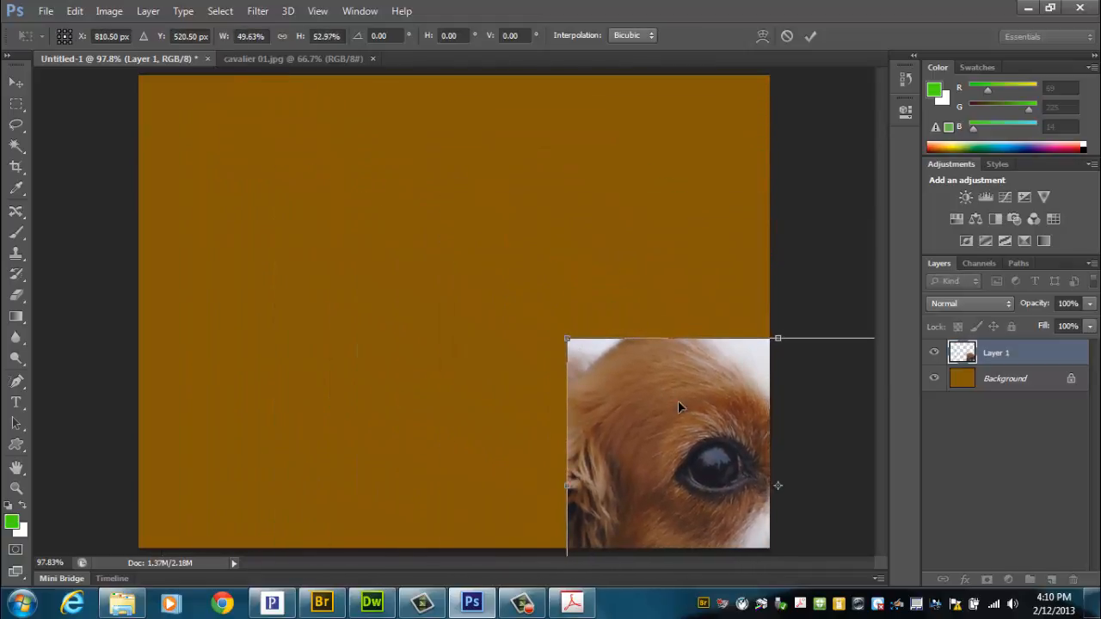
left_click_drag(677, 406, 302, 243)
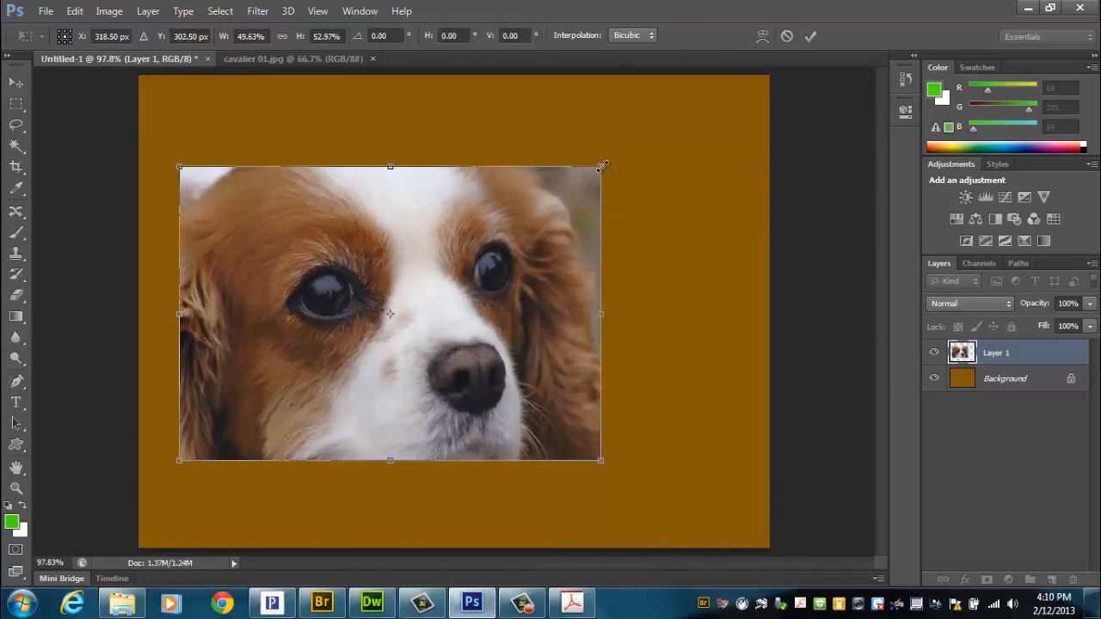
left_click_drag(602, 166, 434, 170)
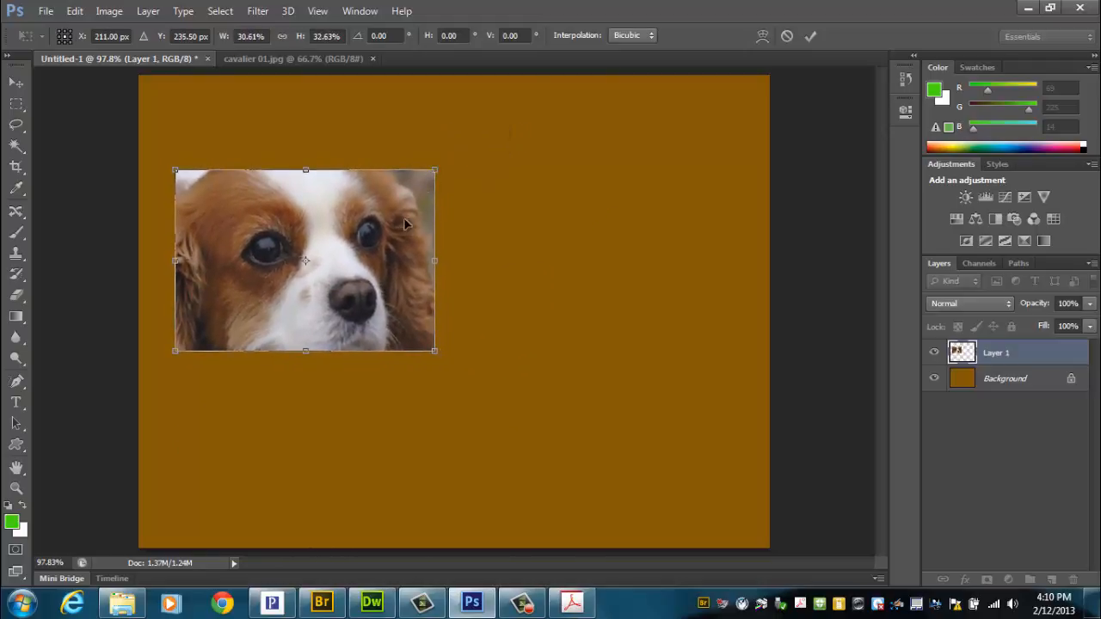
left_click_drag(406, 225, 384, 142)
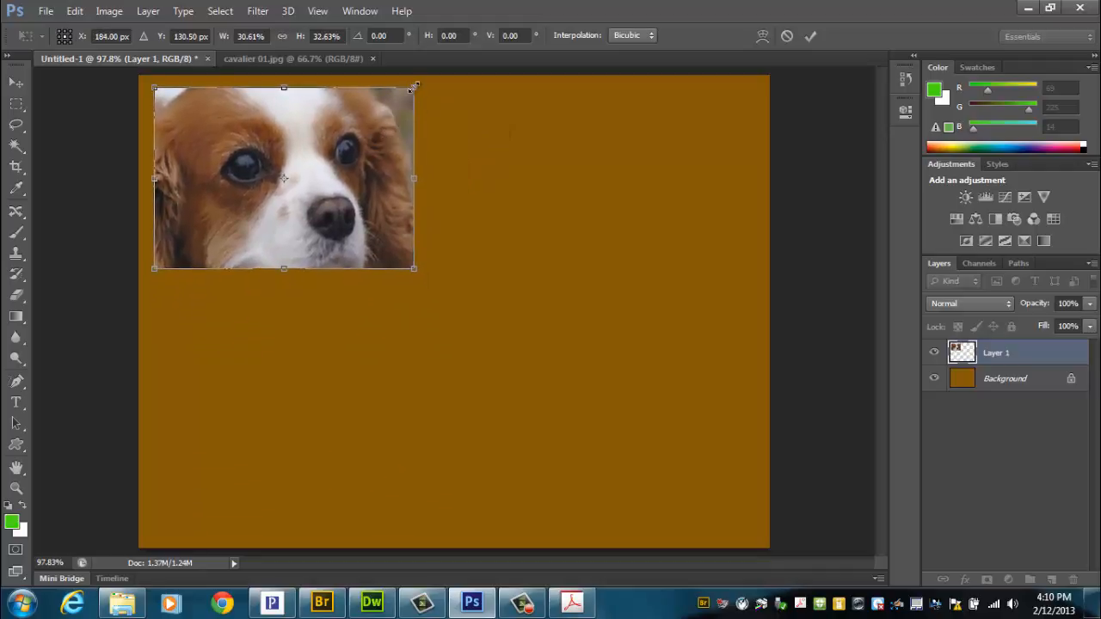
left_click_drag(407, 92, 358, 118)
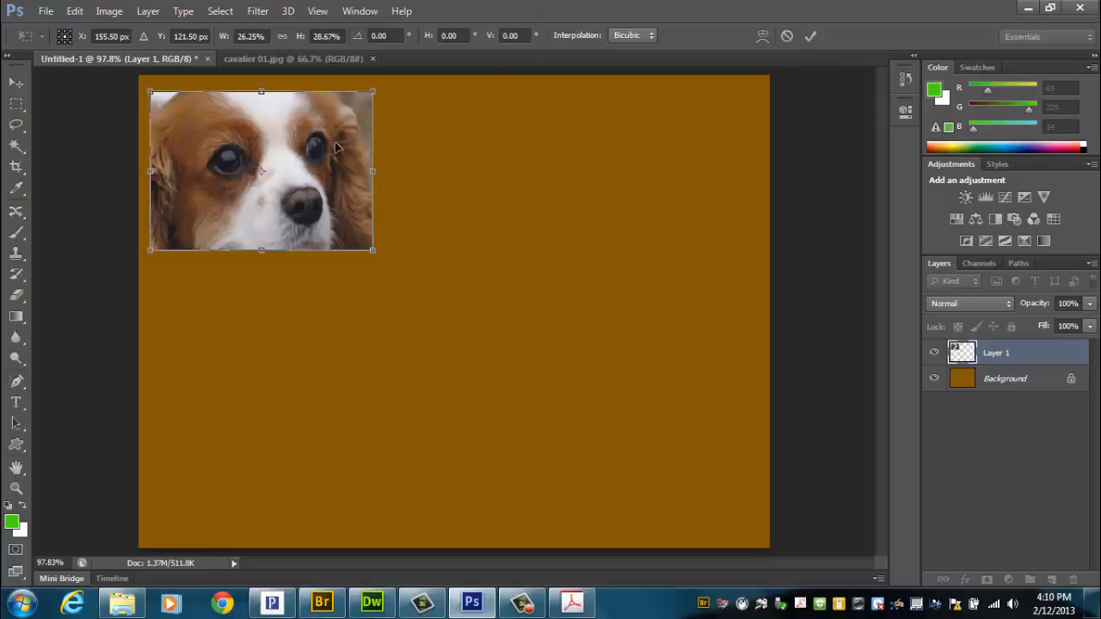
key("m")
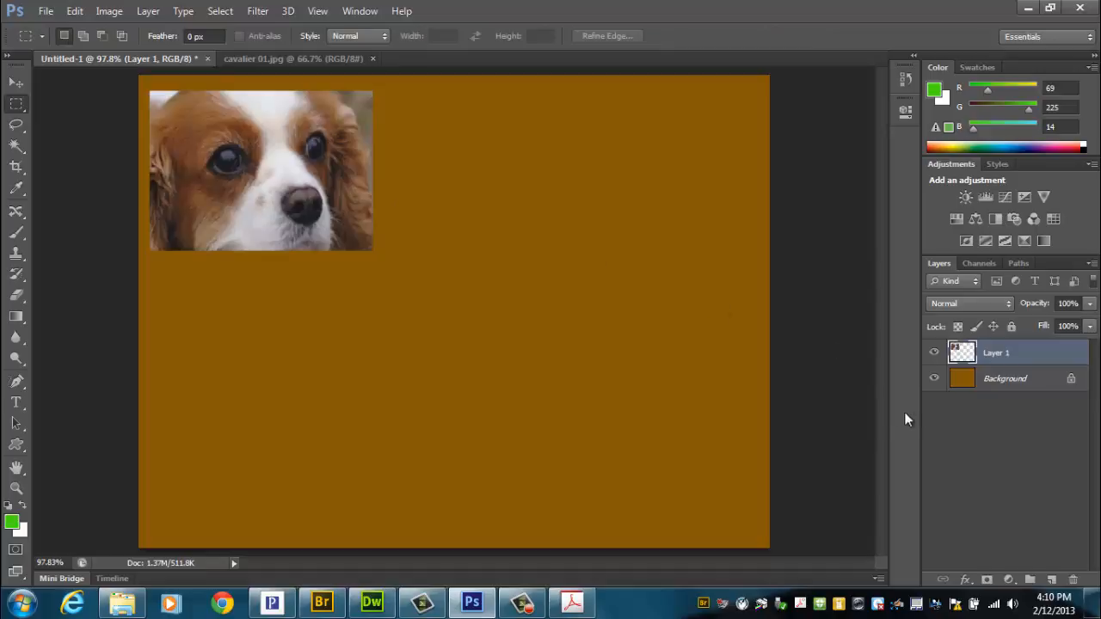
Step: Add a Drop Shadow effect to Layer 1 with 2% spread and a size of about 18 px
left_click(966, 582)
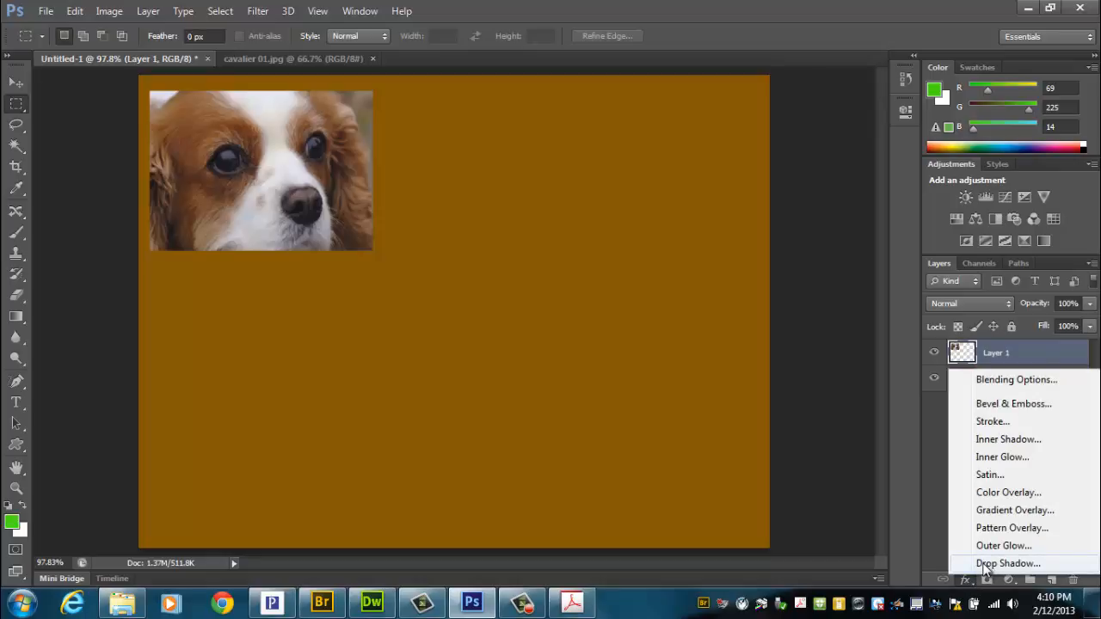
left_click(987, 564)
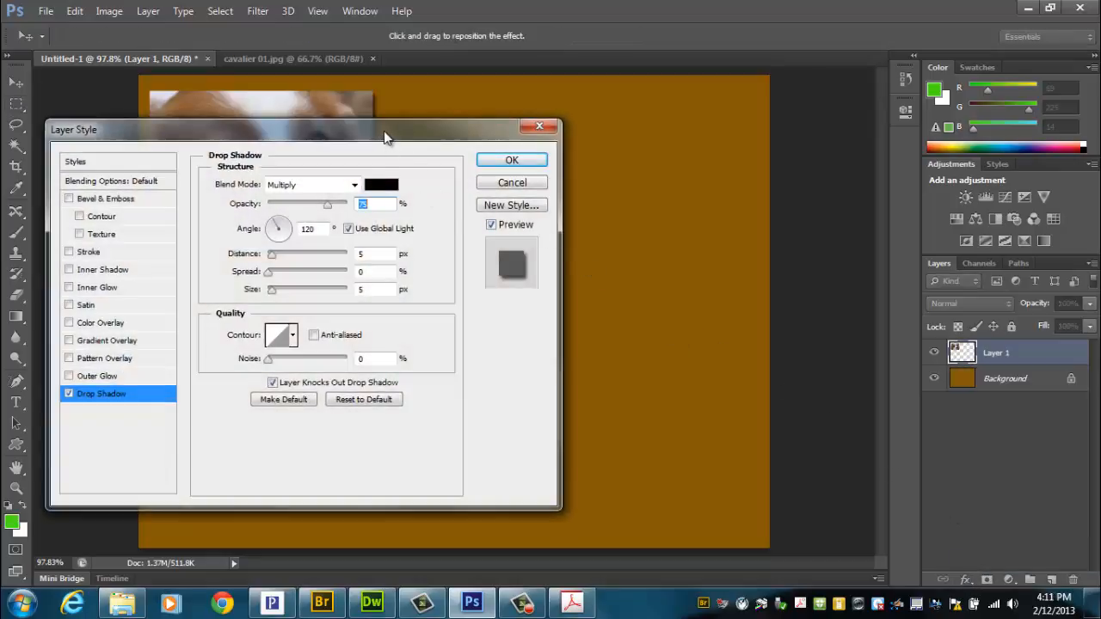
left_click_drag(384, 133, 746, 104)
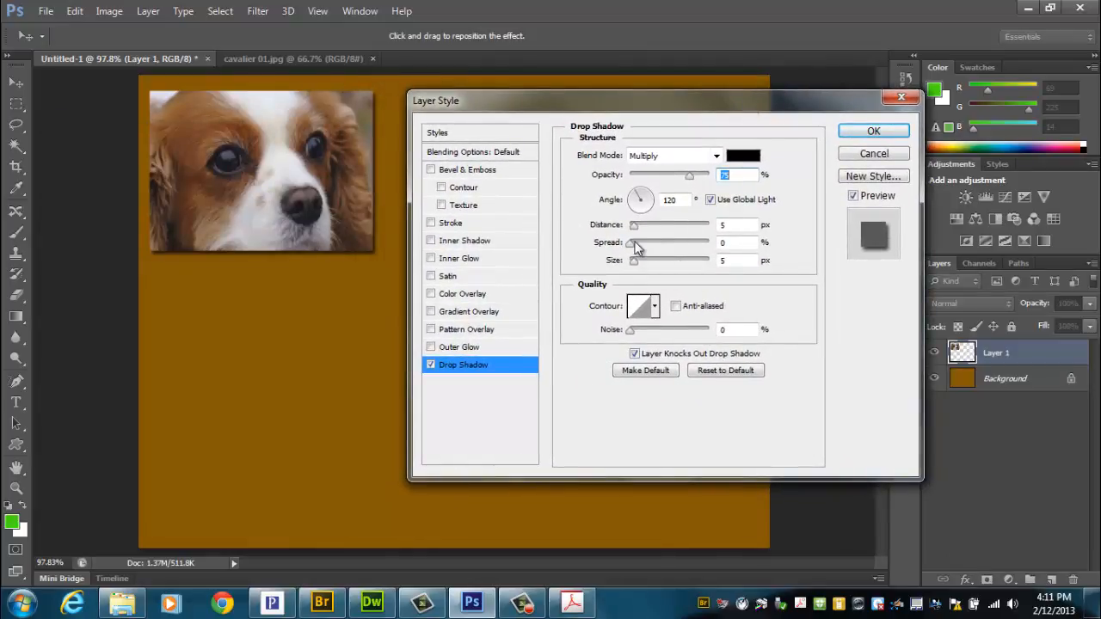
left_click_drag(631, 244, 639, 261)
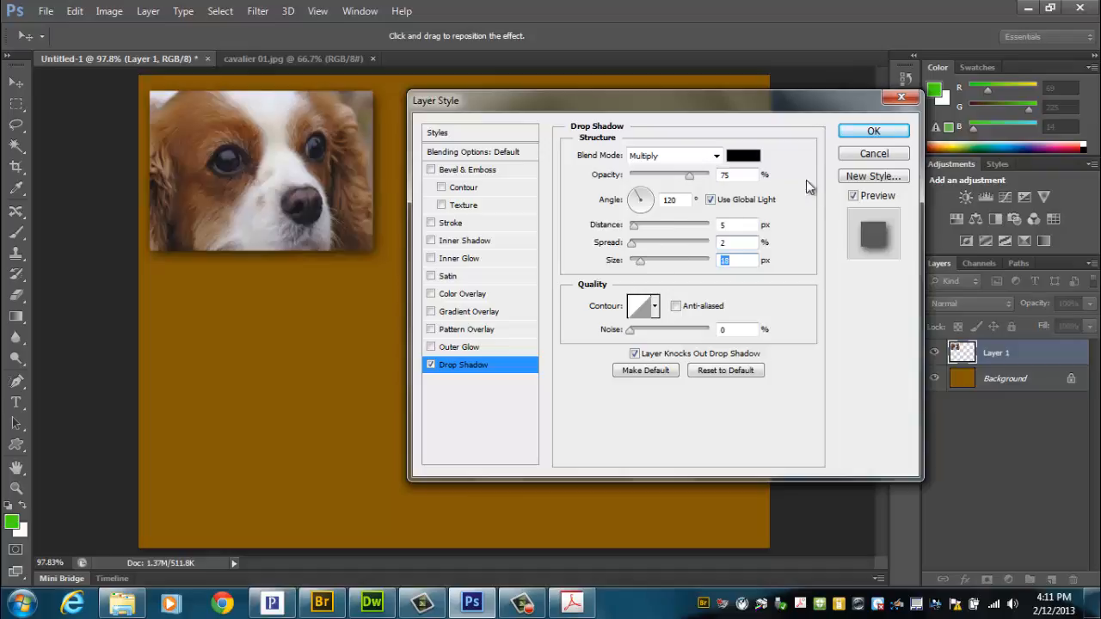
Step: Add a 5 px black Stroke positioned Inside to Layer 1 and apply its layer style
left_click(446, 226)
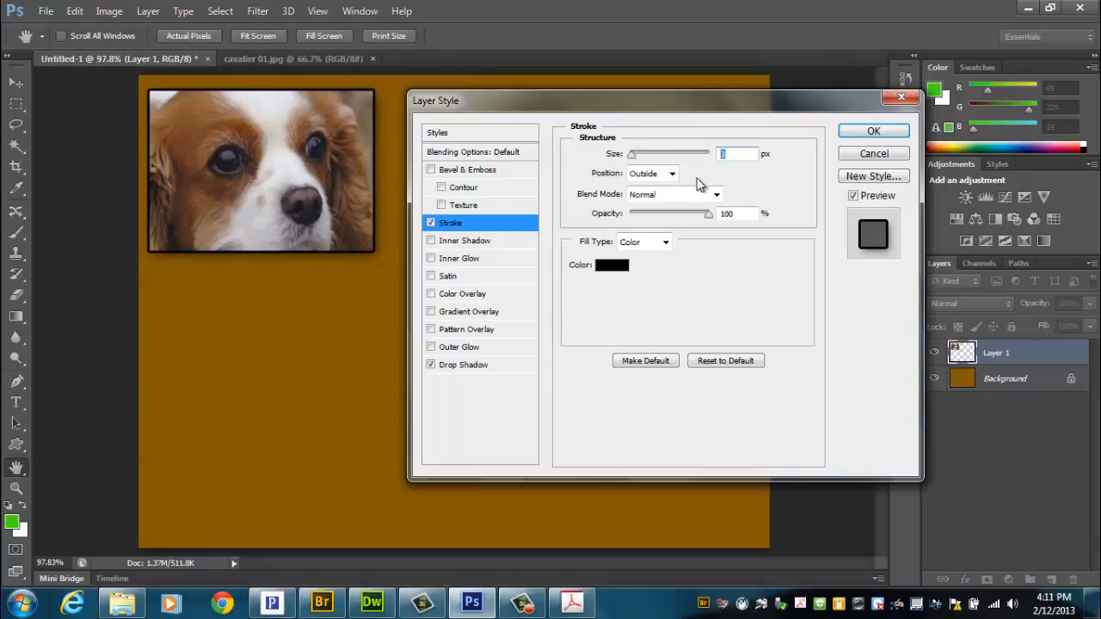
type("5")
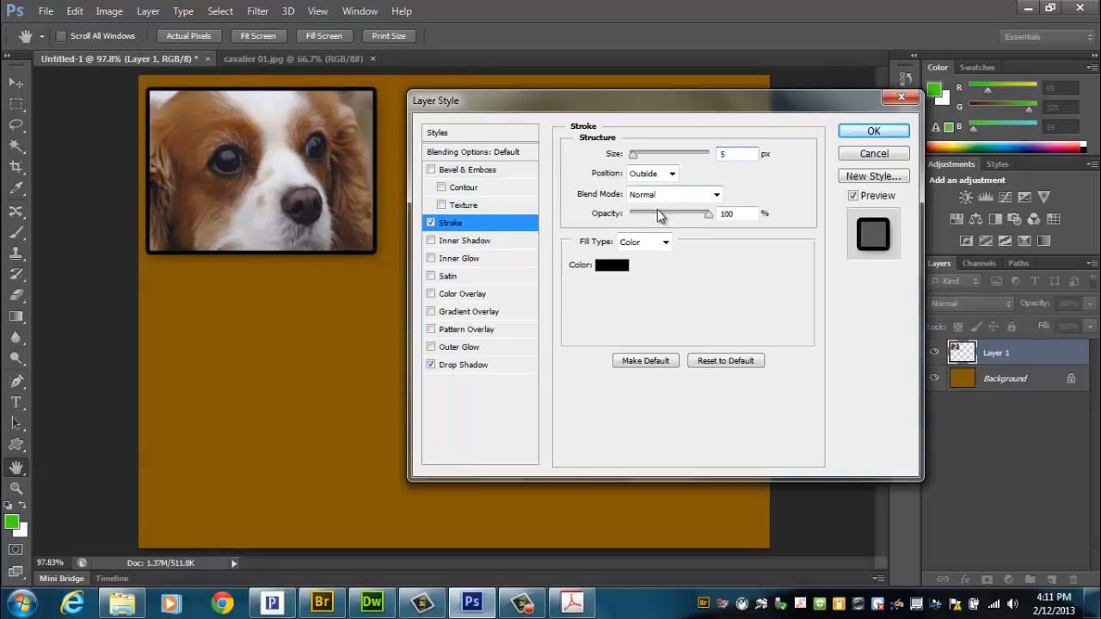
left_click(634, 176)
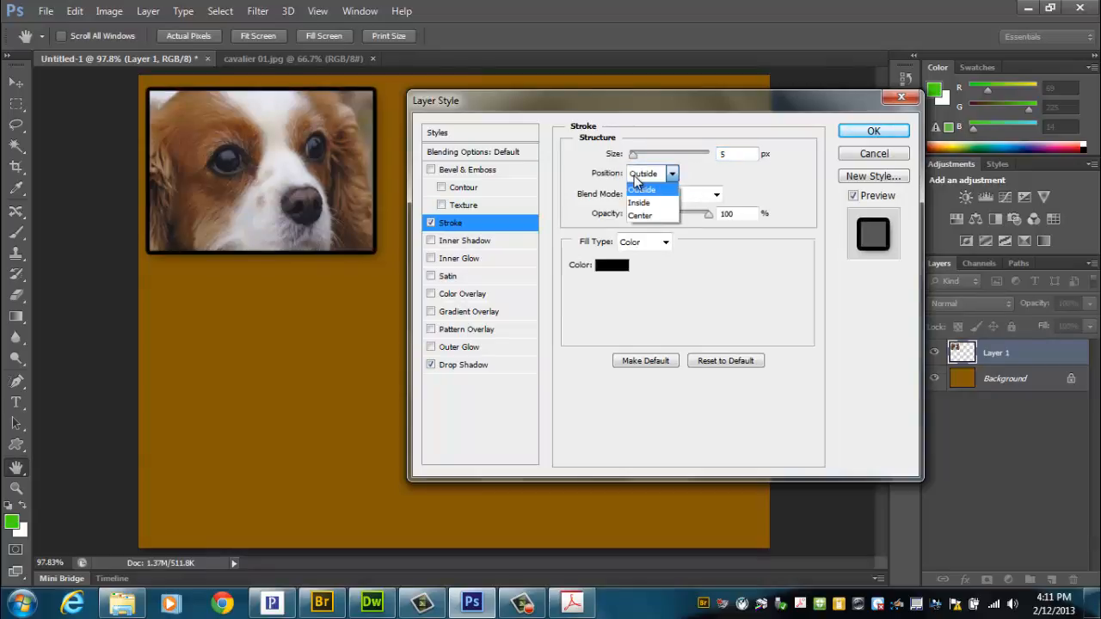
left_click(638, 201)
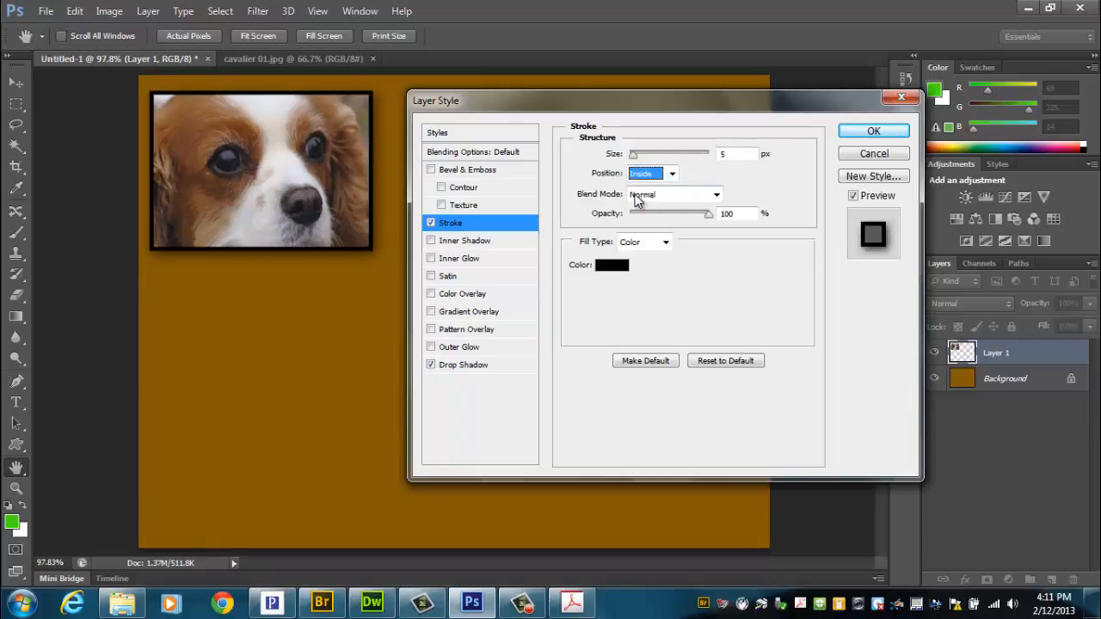
left_click_drag(757, 109, 773, 103)
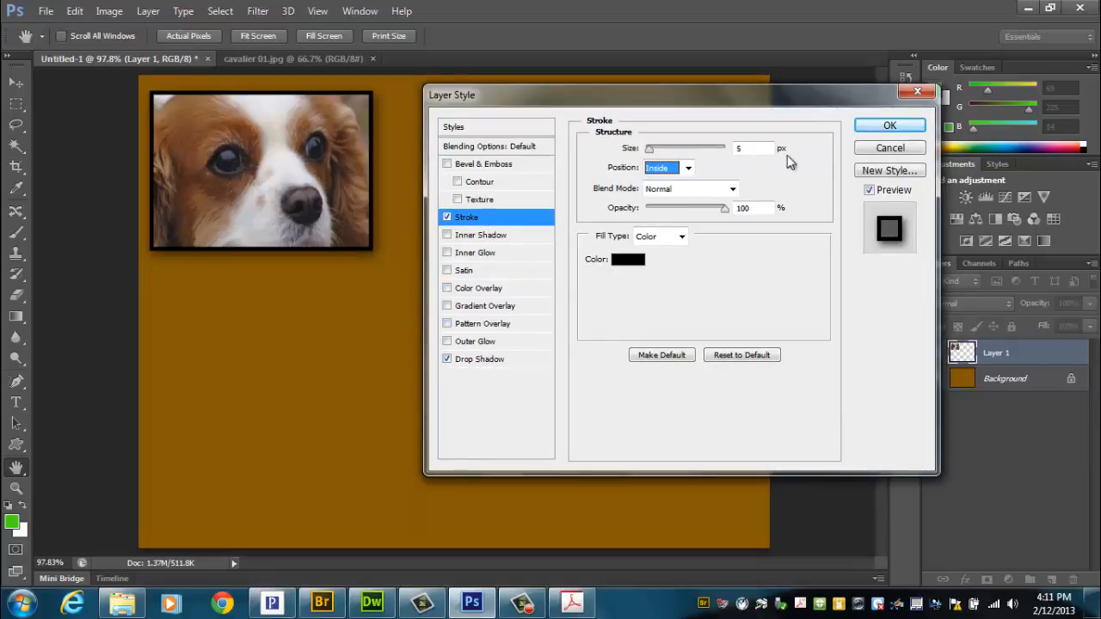
left_click(889, 125)
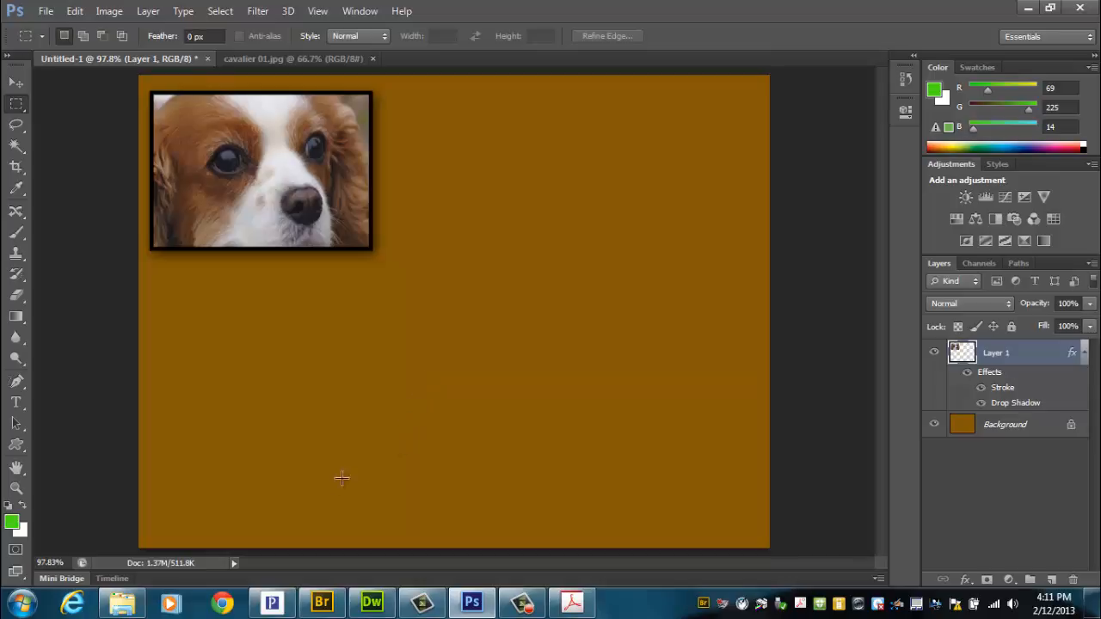
Step: Open cavalier 02.jpg, then select and copy a rectangle around the dog's head, leaving out the photo's outer edges
left_click(45, 10)
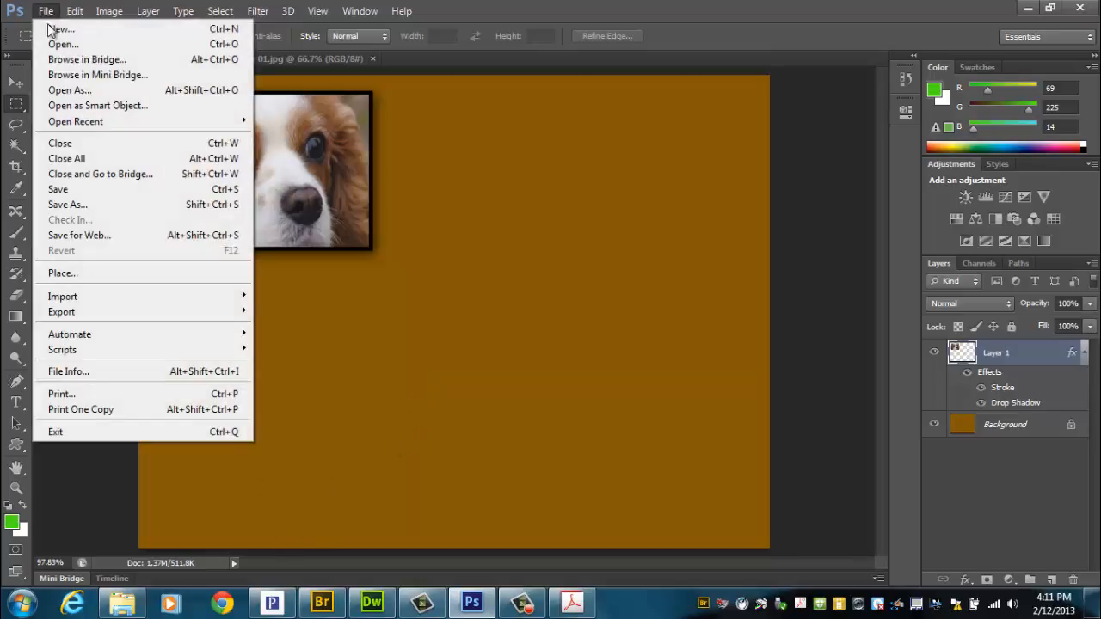
left_click(39, 49)
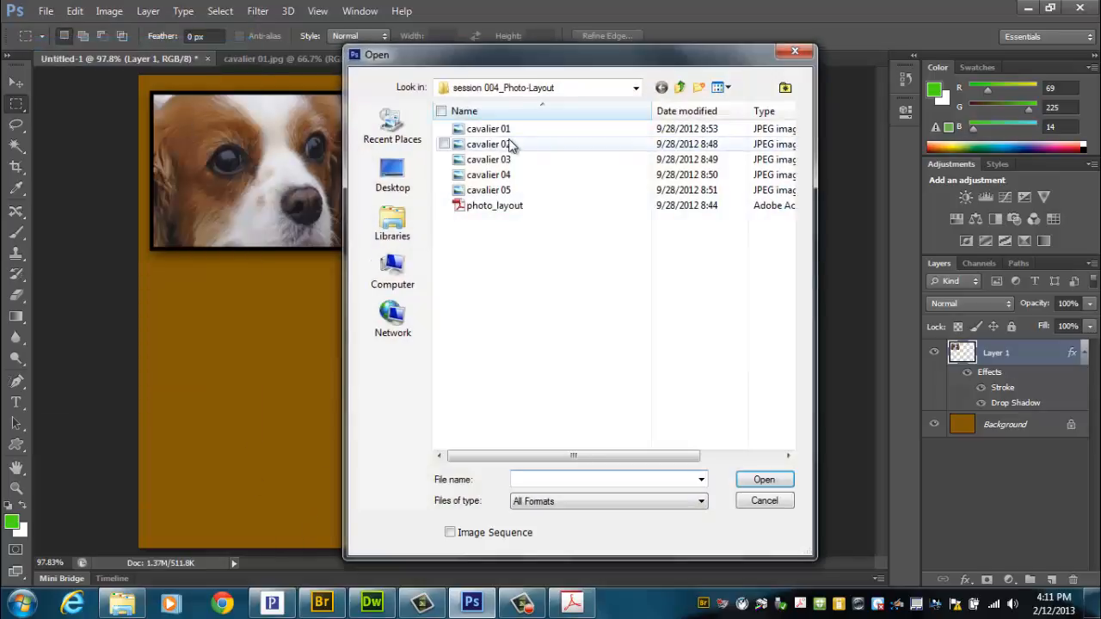
double_click(505, 145)
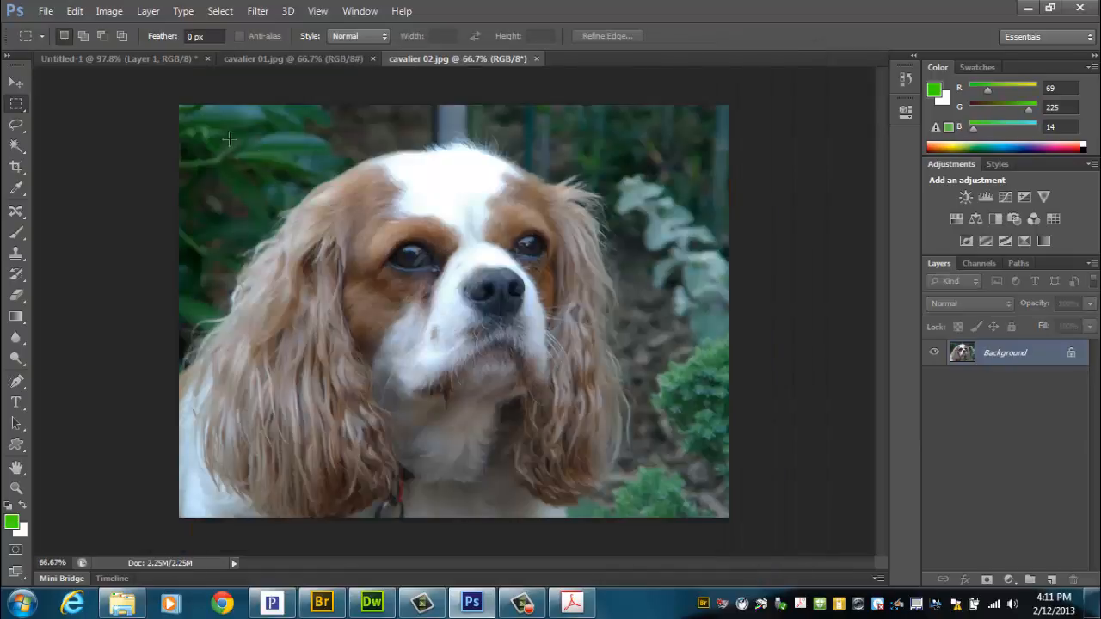
left_click_drag(216, 118, 691, 462)
left_click_drag(681, 475, 678, 481)
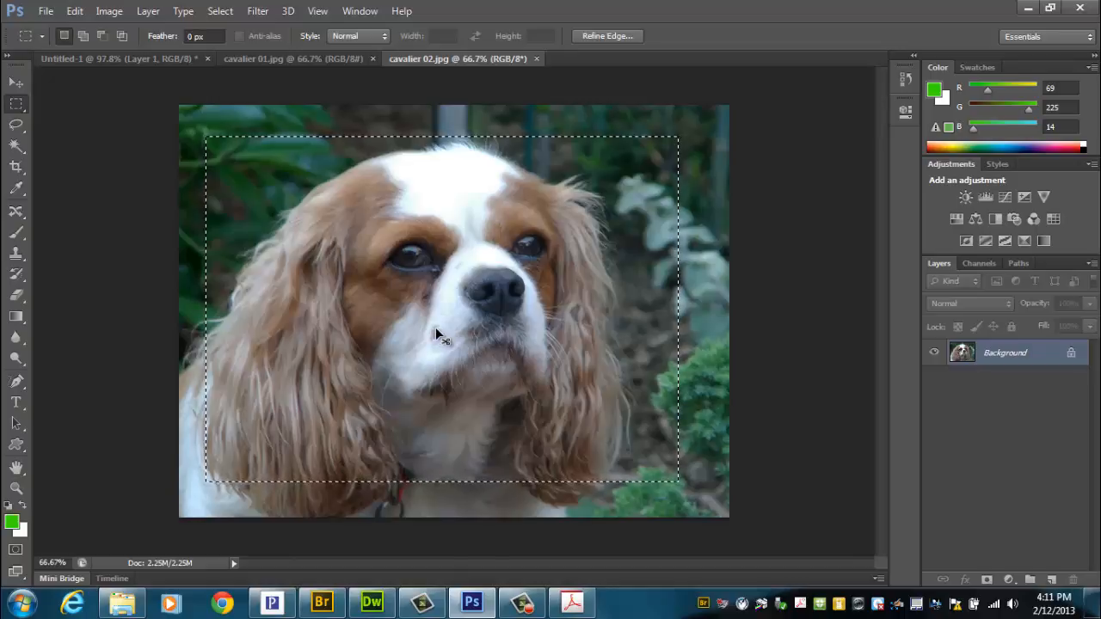
Step: Paste the copied photo into Untitled-1 and scale it to about 29%, overlapping the first photo's lower-right corner
left_click(106, 58)
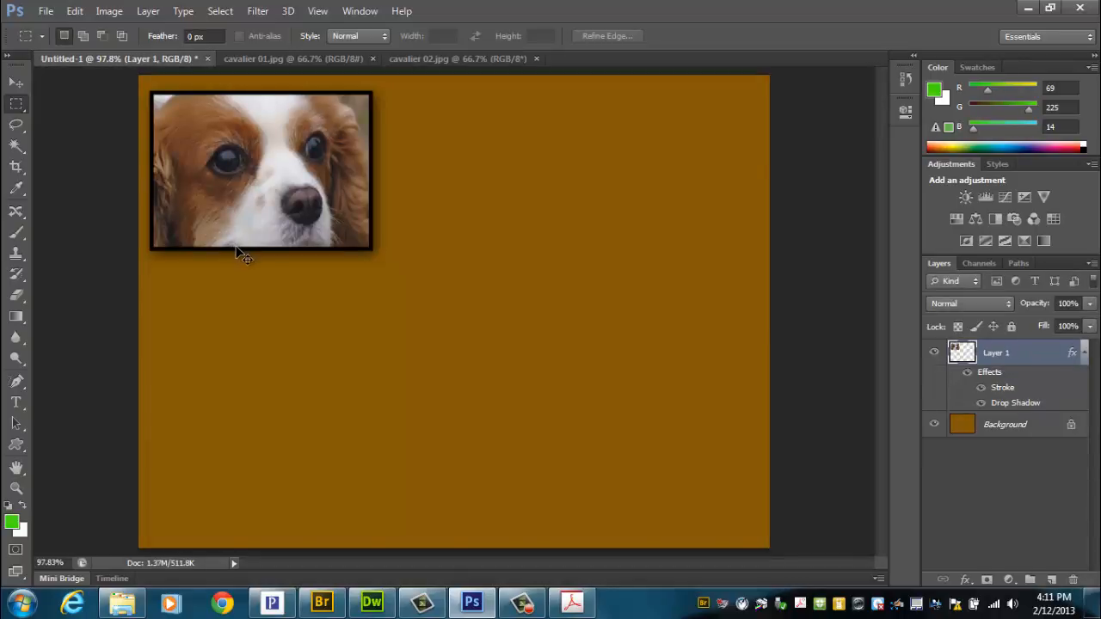
key("ctrl+v")
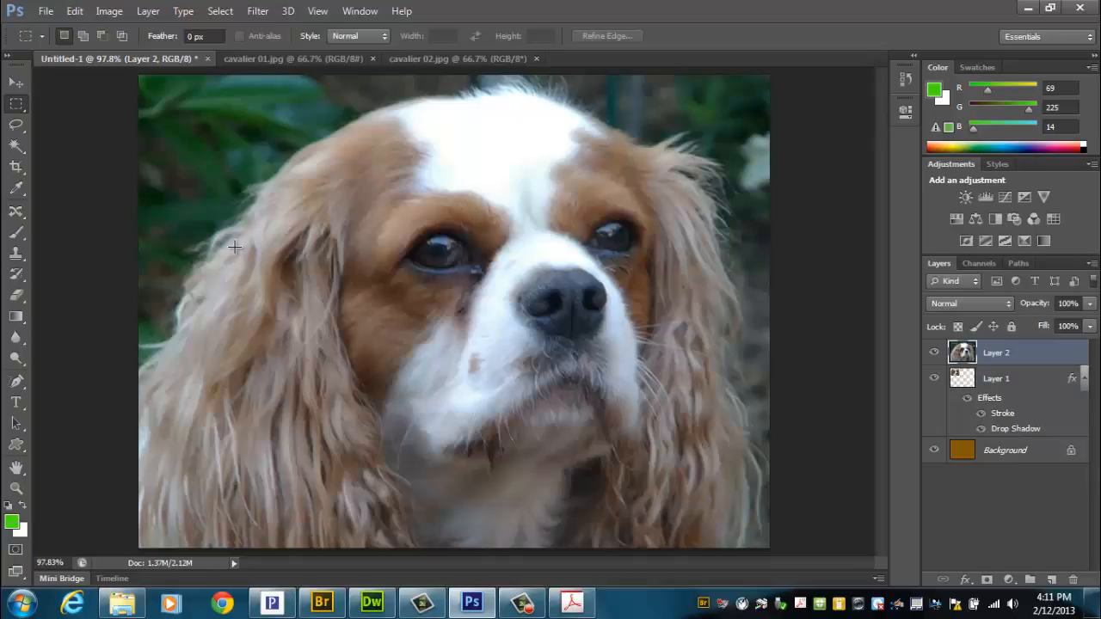
key("ctrl+t")
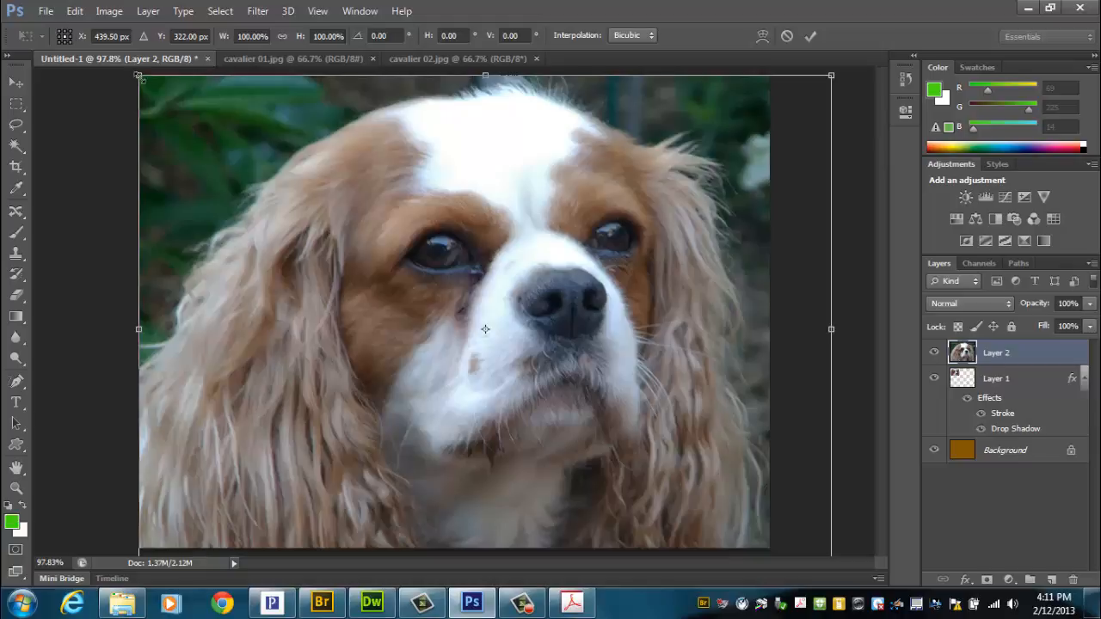
left_click_drag(138, 76, 588, 404)
left_click_drag(681, 419, 477, 266)
left_click_drag(628, 251, 478, 255)
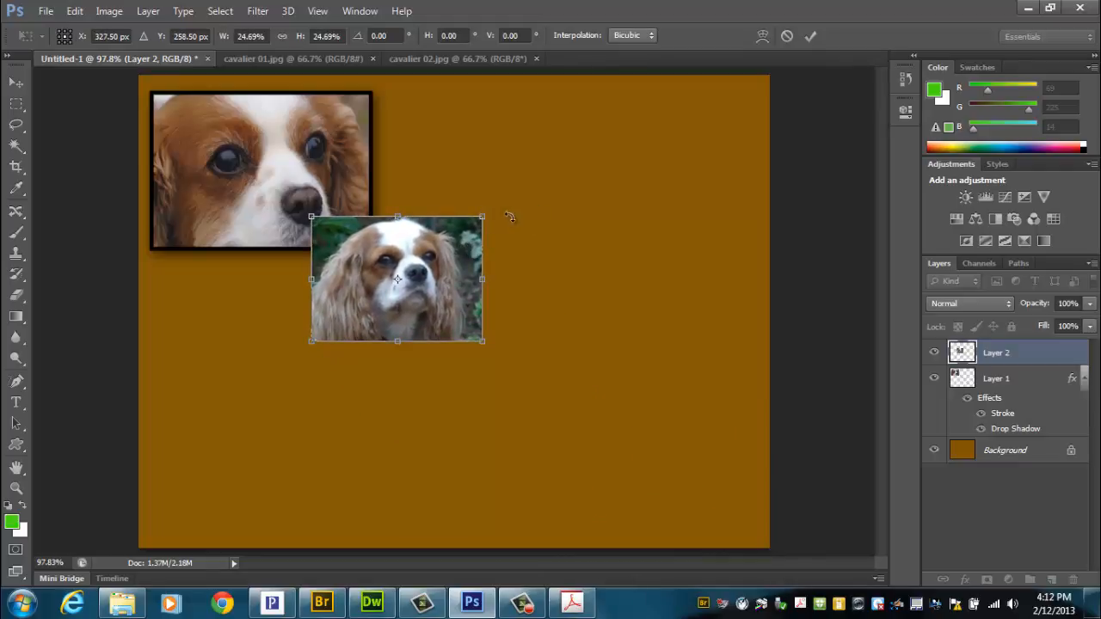
left_click_drag(485, 214, 486, 260)
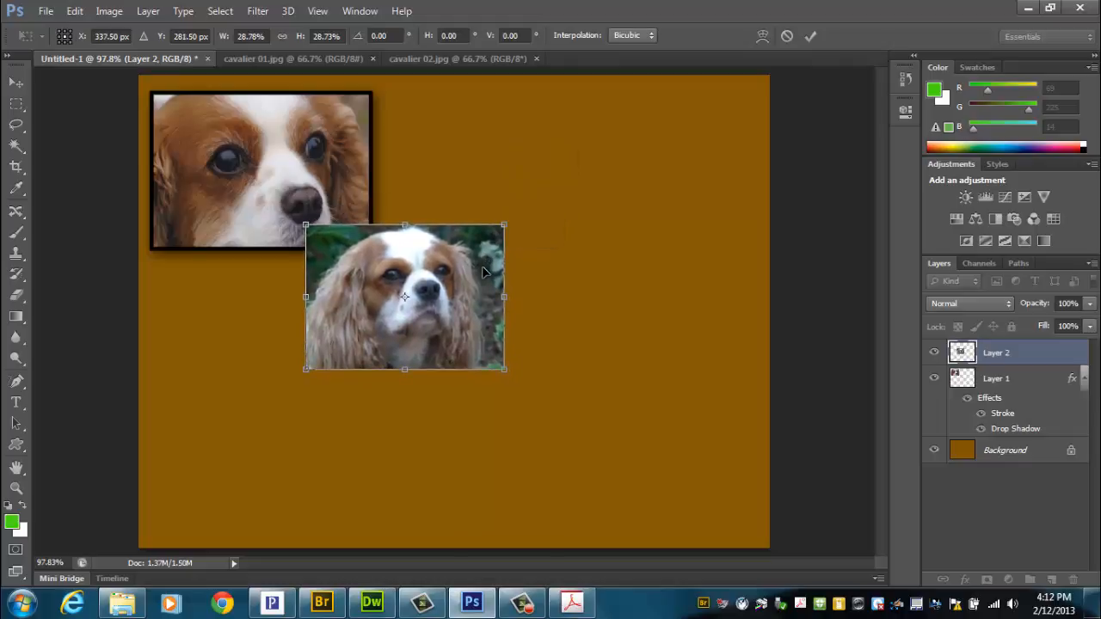
key("Return")
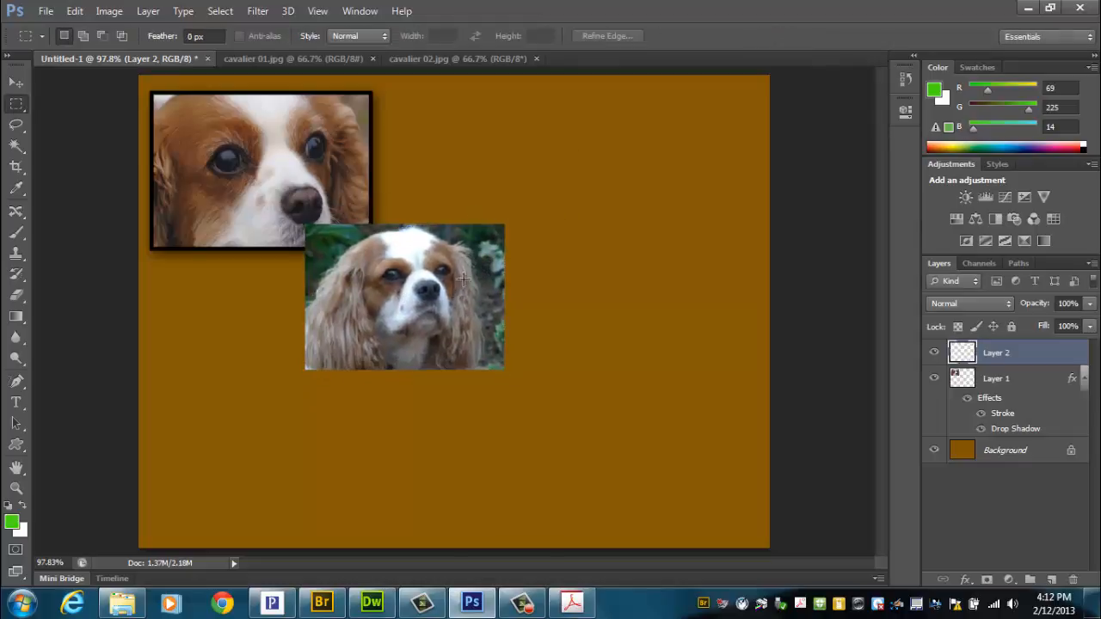
Step: Add a Drop Shadow and a 5 px black Stroke positioned Inside to Layer 2
left_click(965, 582)
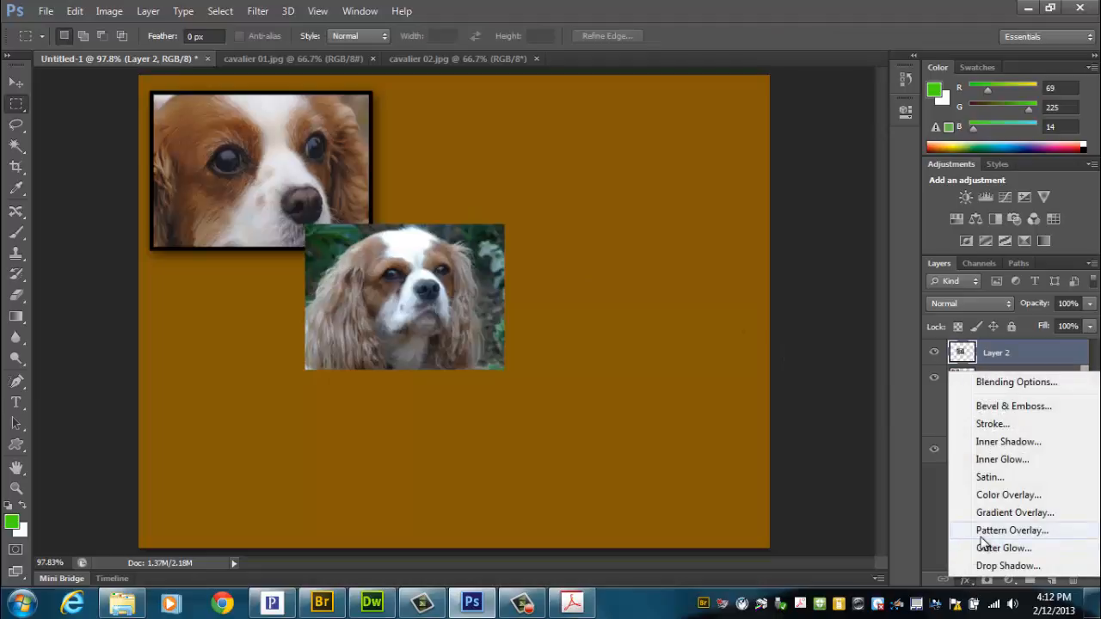
left_click(989, 564)
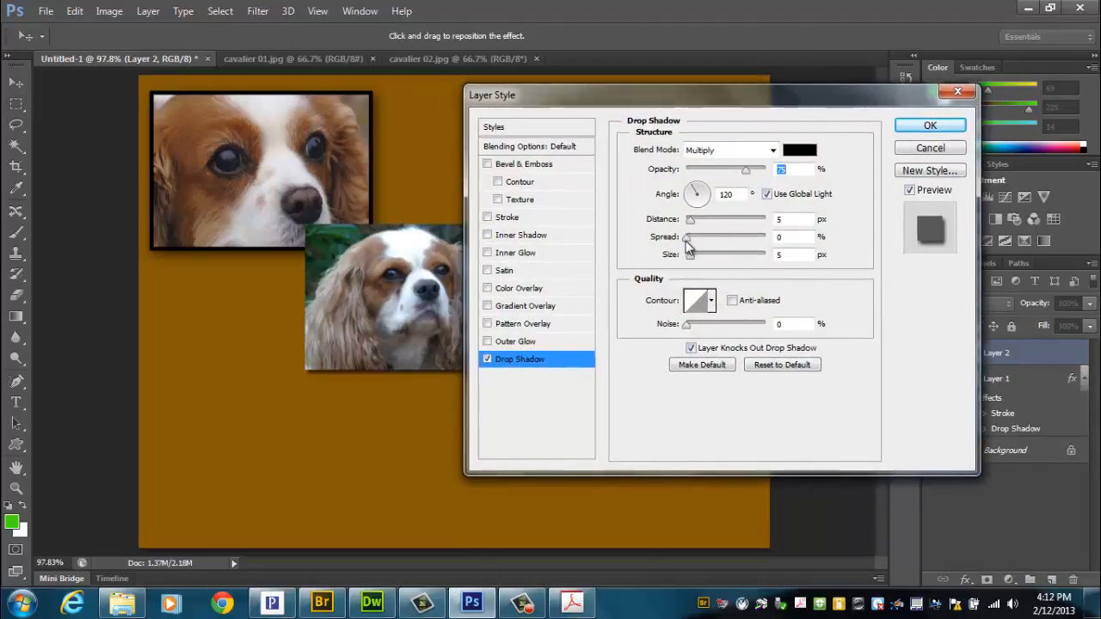
left_click(526, 220)
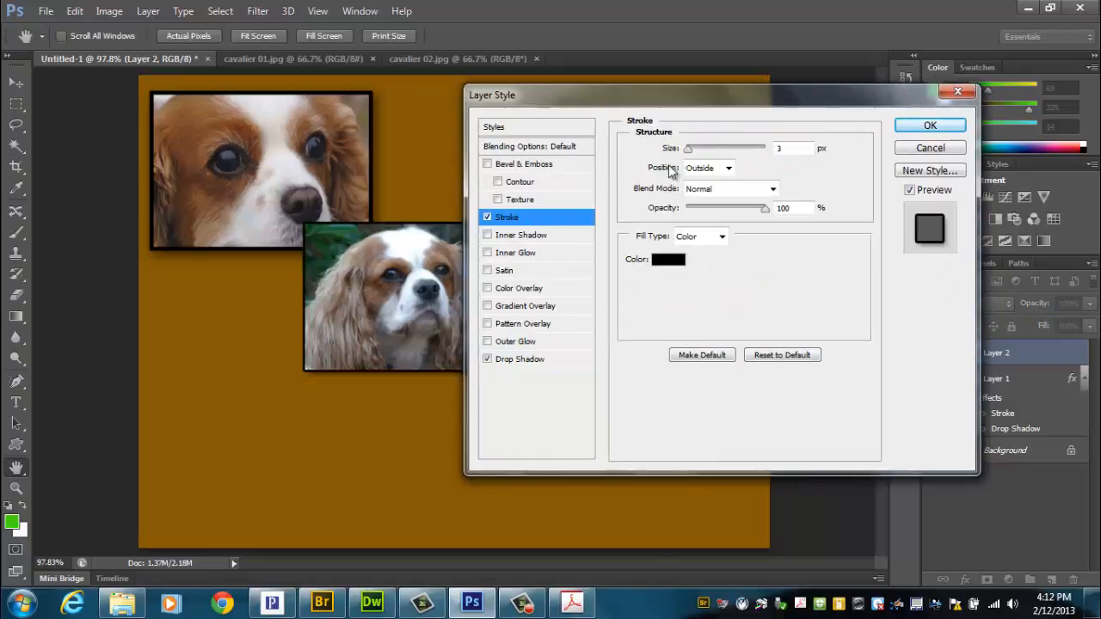
left_click(788, 148)
type("5")
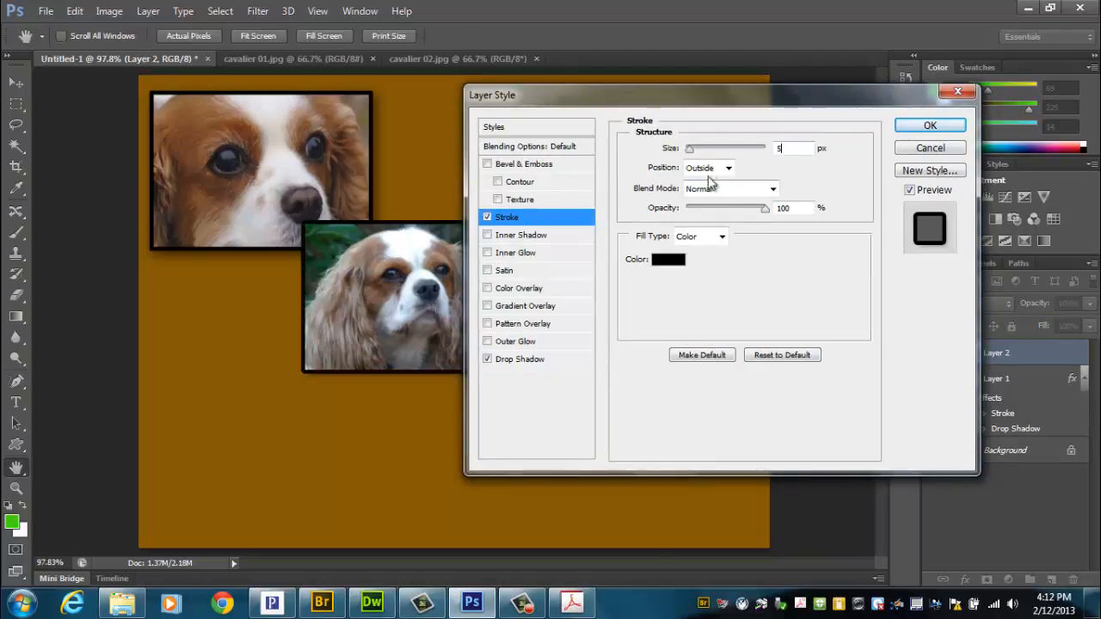
left_click(710, 168)
left_click(714, 192)
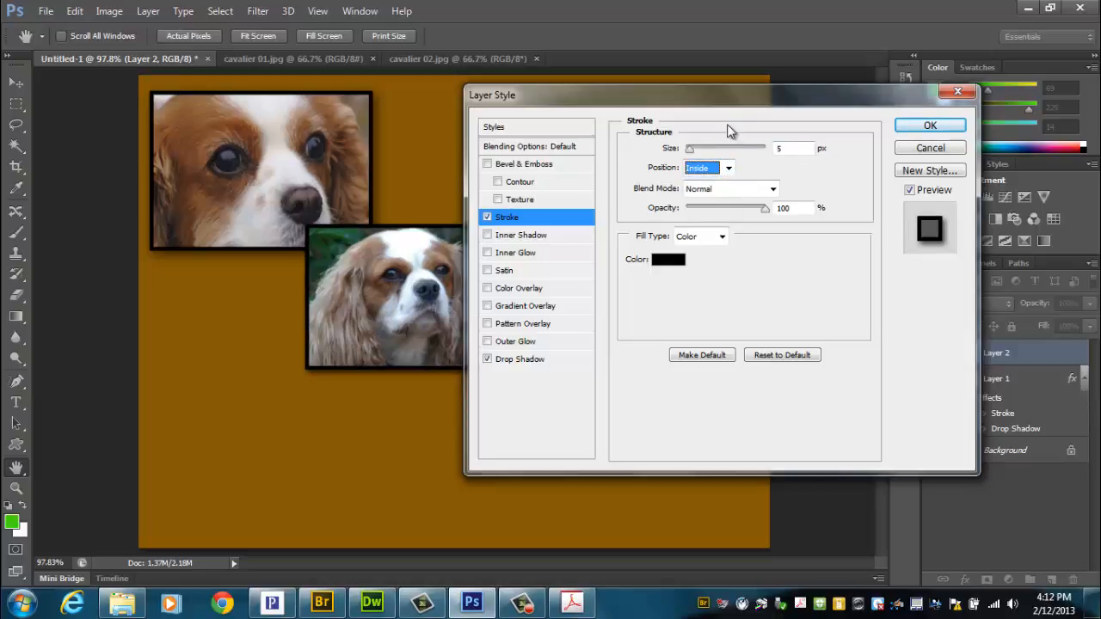
left_click(927, 127)
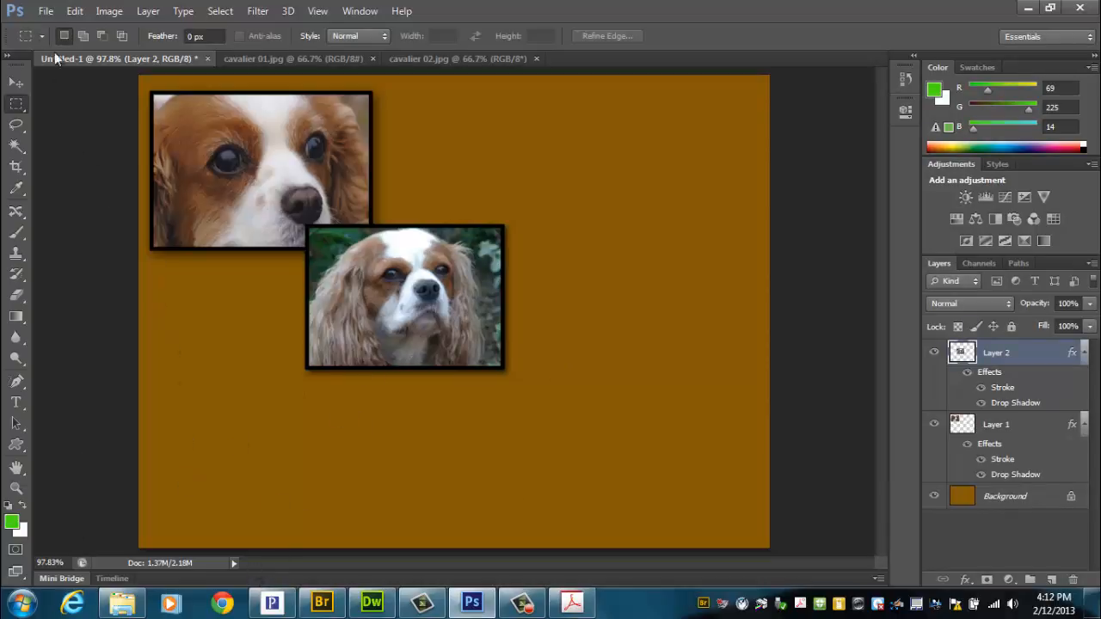
Step: Open cavalier 03.jpg, then select and copy a wide rectangle around the dog's head and upper body
left_click(46, 11)
left_click(58, 45)
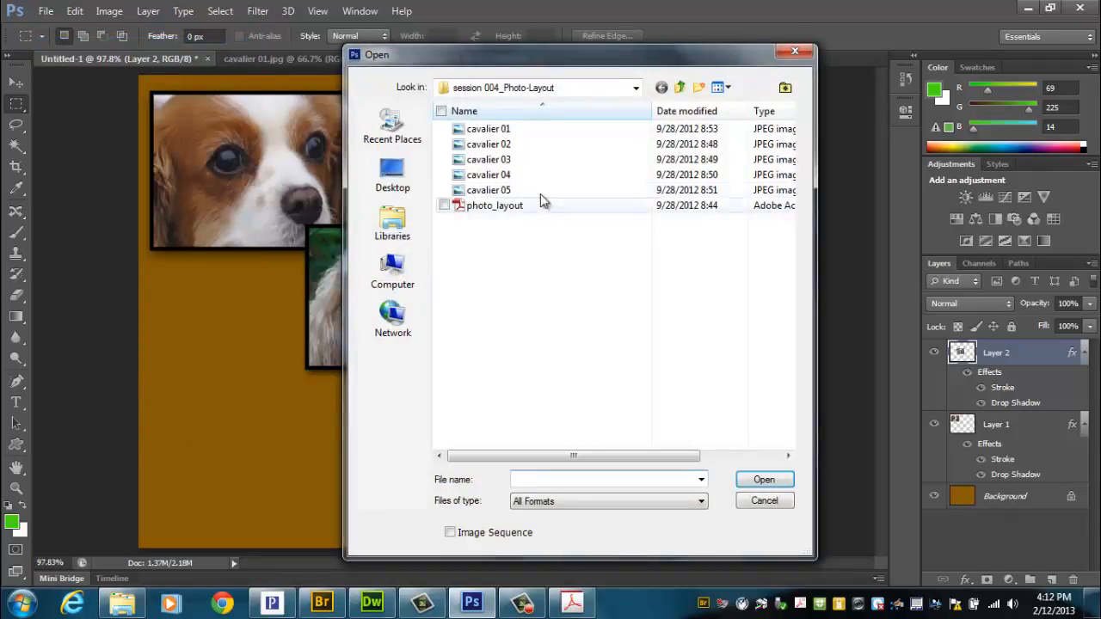
double_click(488, 160)
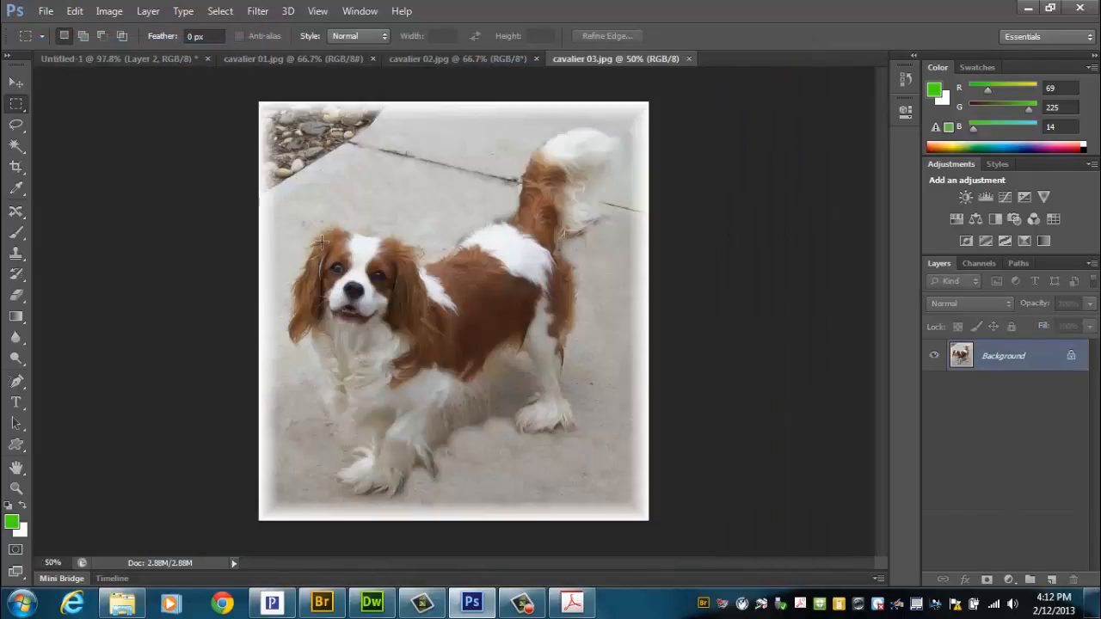
left_click_drag(282, 208, 610, 370)
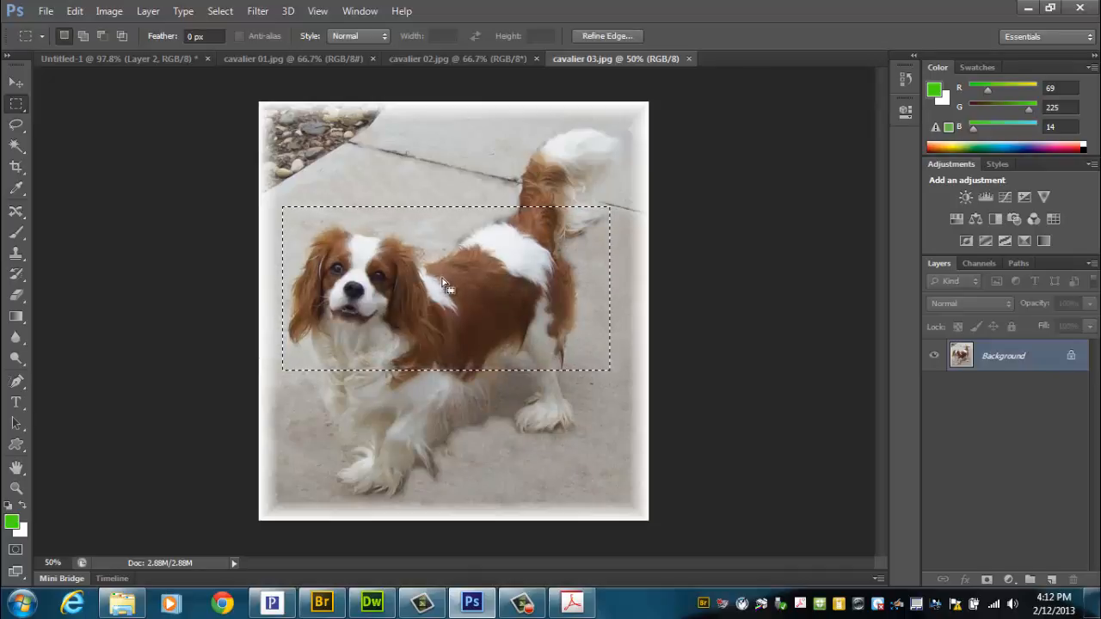
Step: Paste the copied photo into Untitled-1 and scale it to about 46%, overlapping the second photo's lower-right corner
left_click(135, 60)
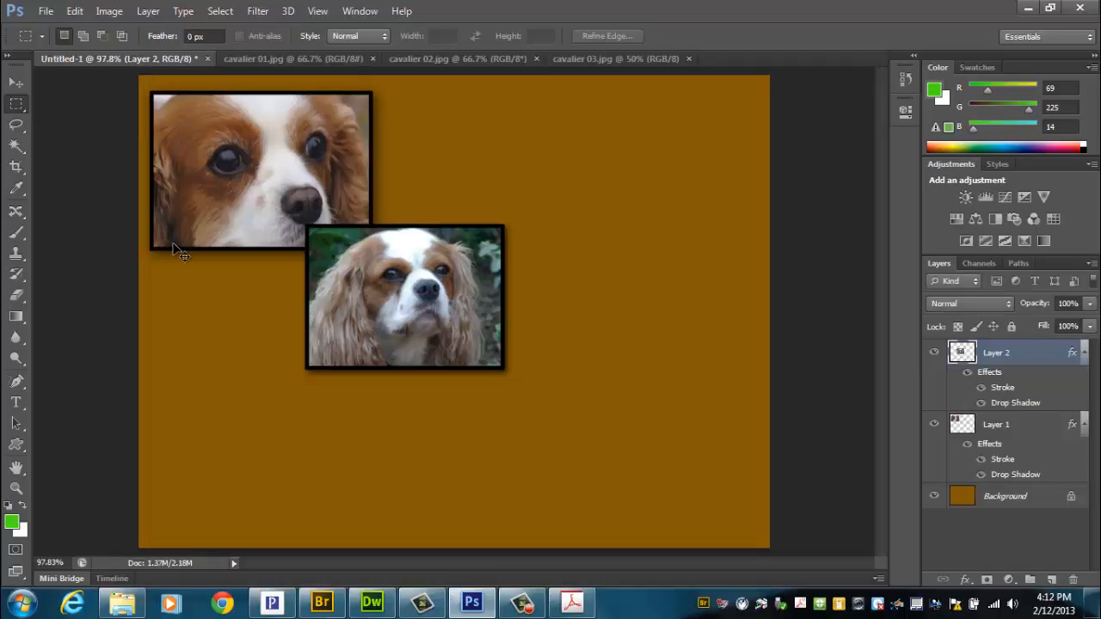
key("ctrl+v")
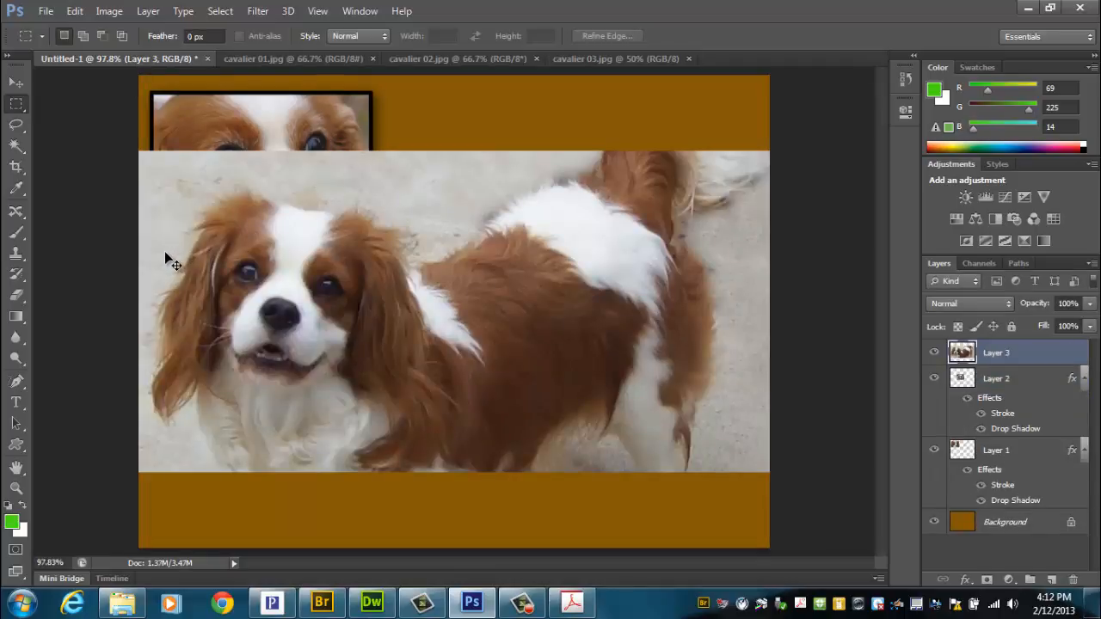
key("ctrl+t")
left_click_drag(140, 153, 484, 326)
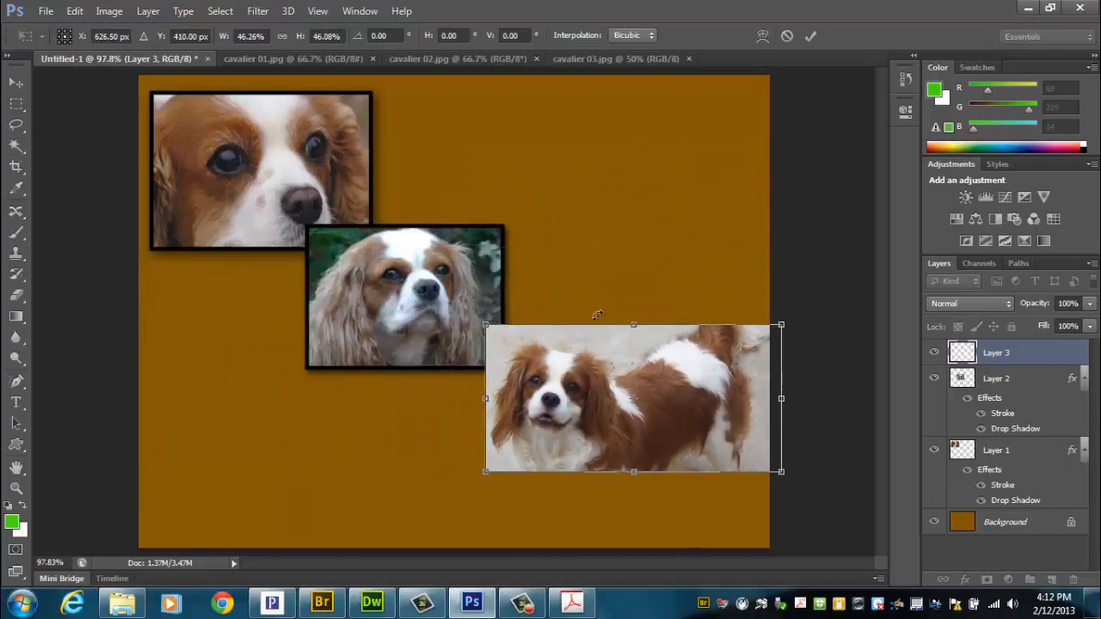
left_click_drag(647, 362, 609, 383)
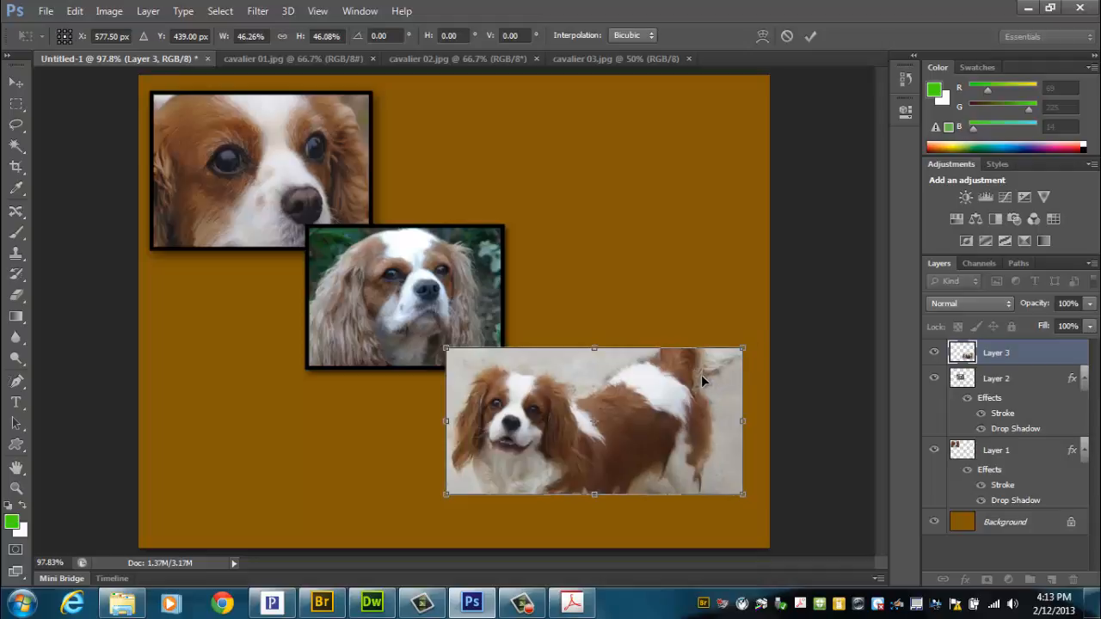
key("Return")
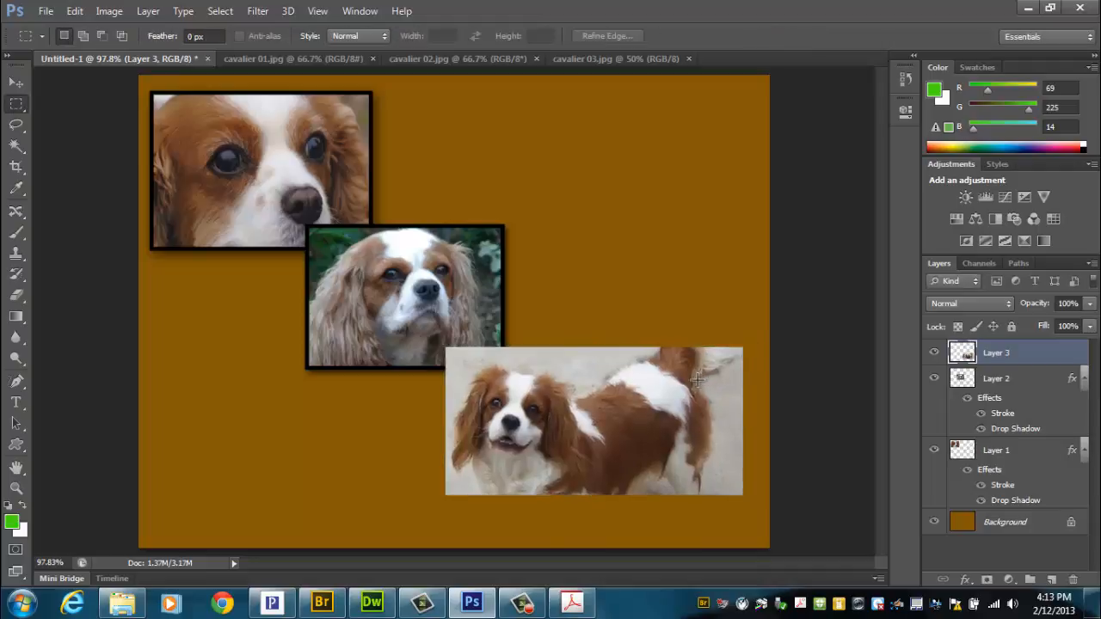
Step: Add a Drop Shadow effect to Layer 3 with 11% spread and a size of about 21 px
left_click(968, 583)
left_click(998, 566)
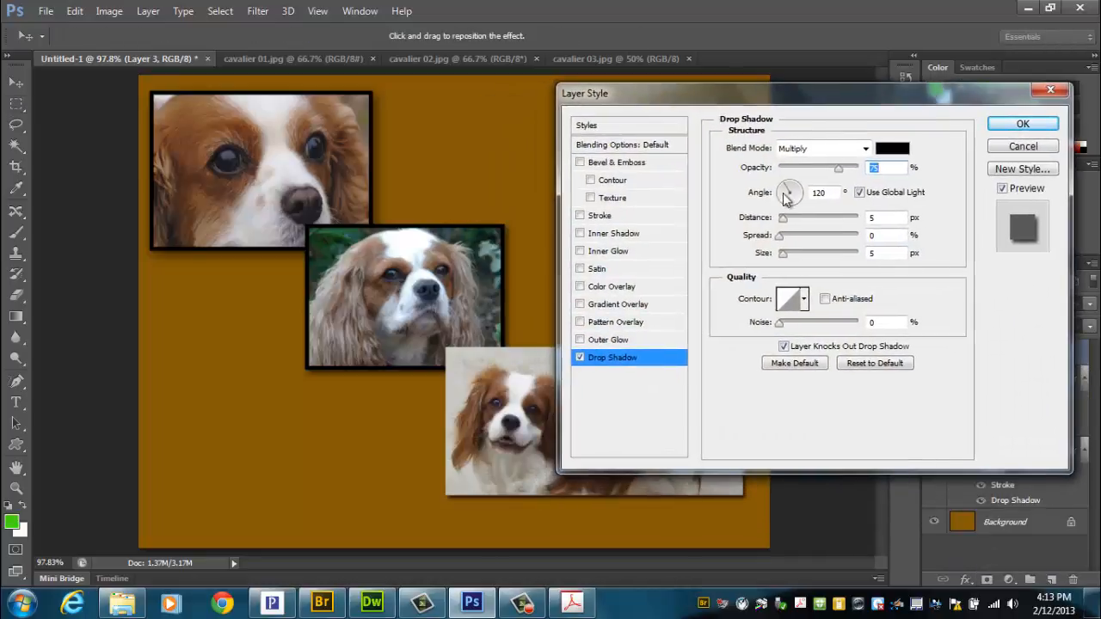
left_click_drag(780, 236, 788, 236)
left_click_drag(782, 254, 790, 253)
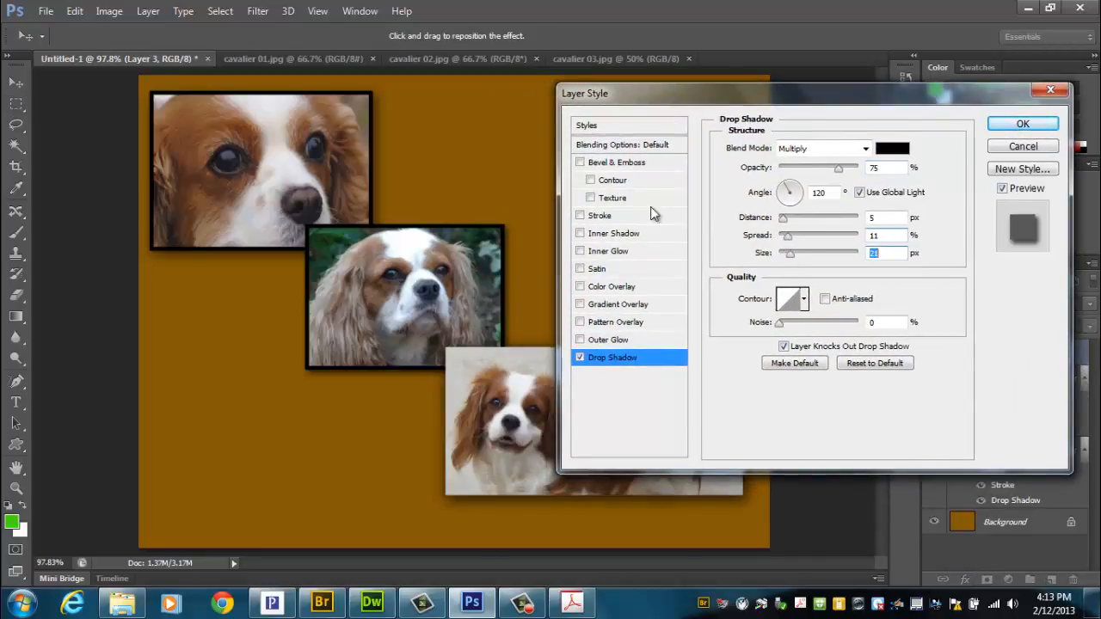
Step: Add a 5 px black Stroke positioned Inside to Layer 3 and apply its layer style
left_click(609, 217)
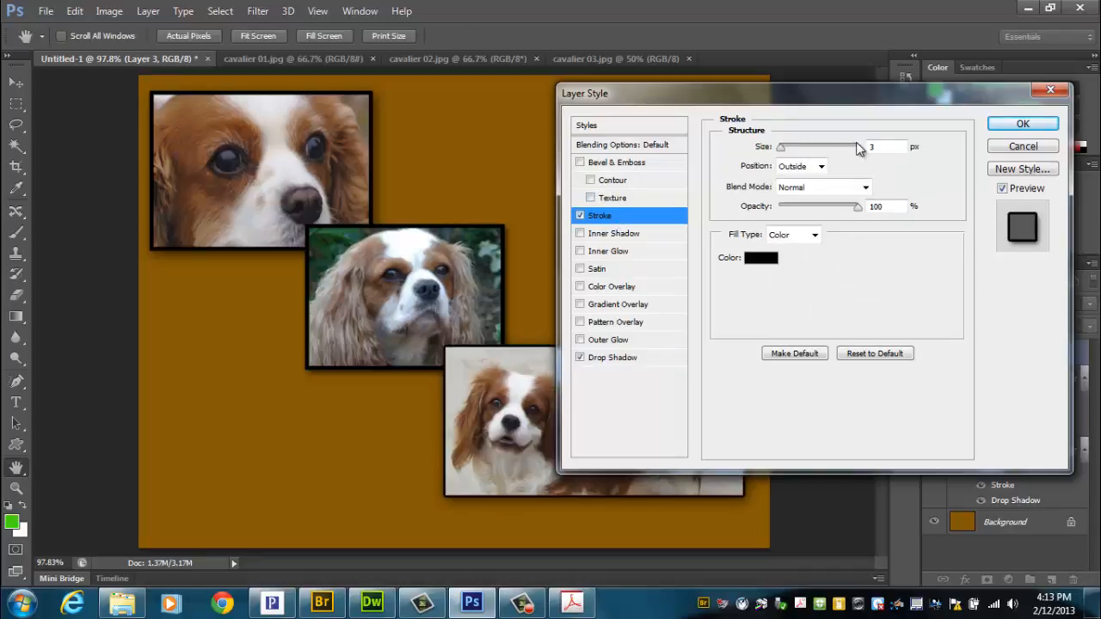
double_click(874, 147)
type("5")
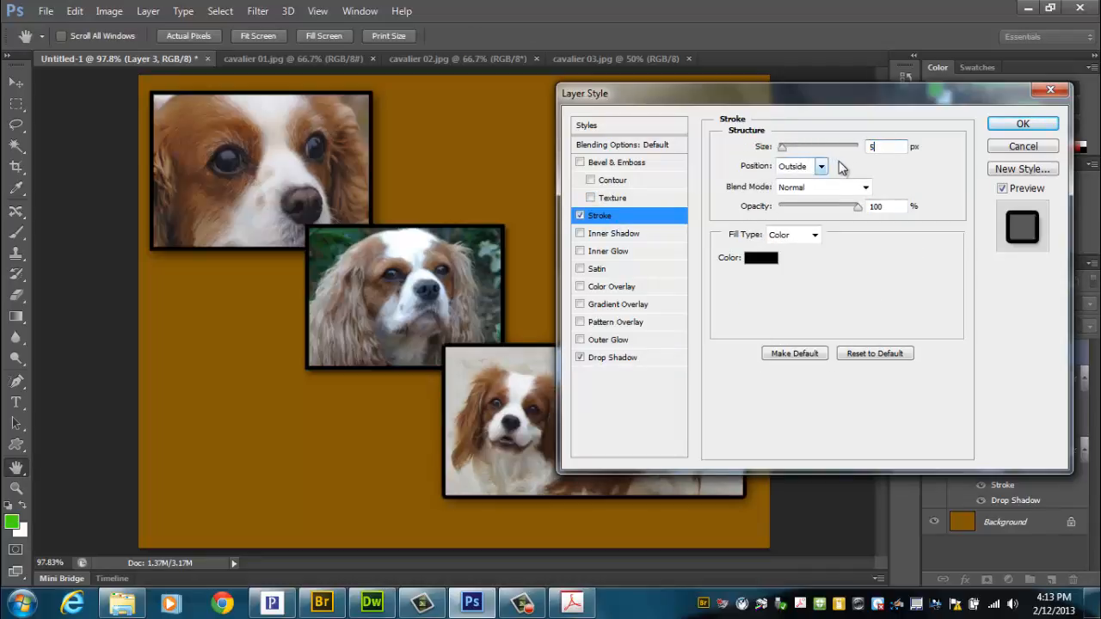
left_click(820, 166)
left_click(800, 194)
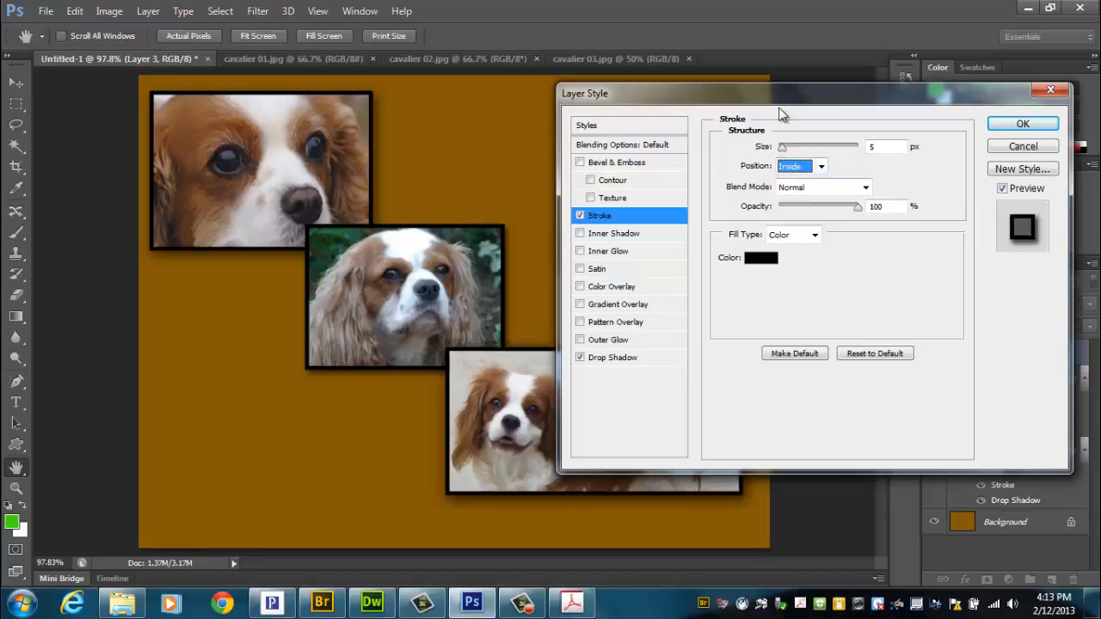
left_click_drag(797, 101, 747, 138)
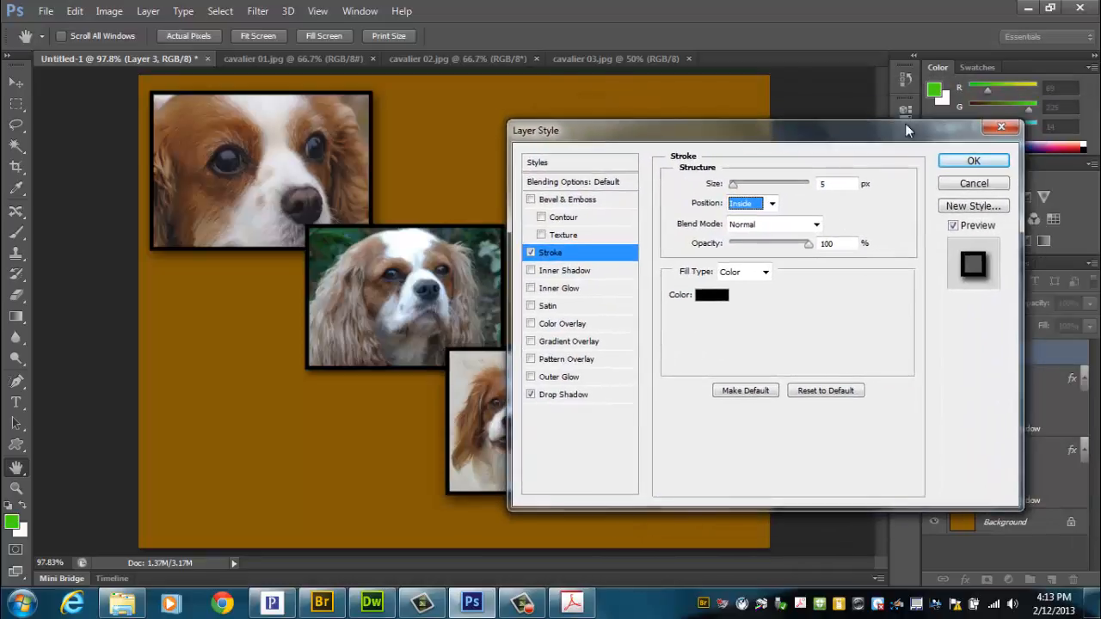
left_click(965, 164)
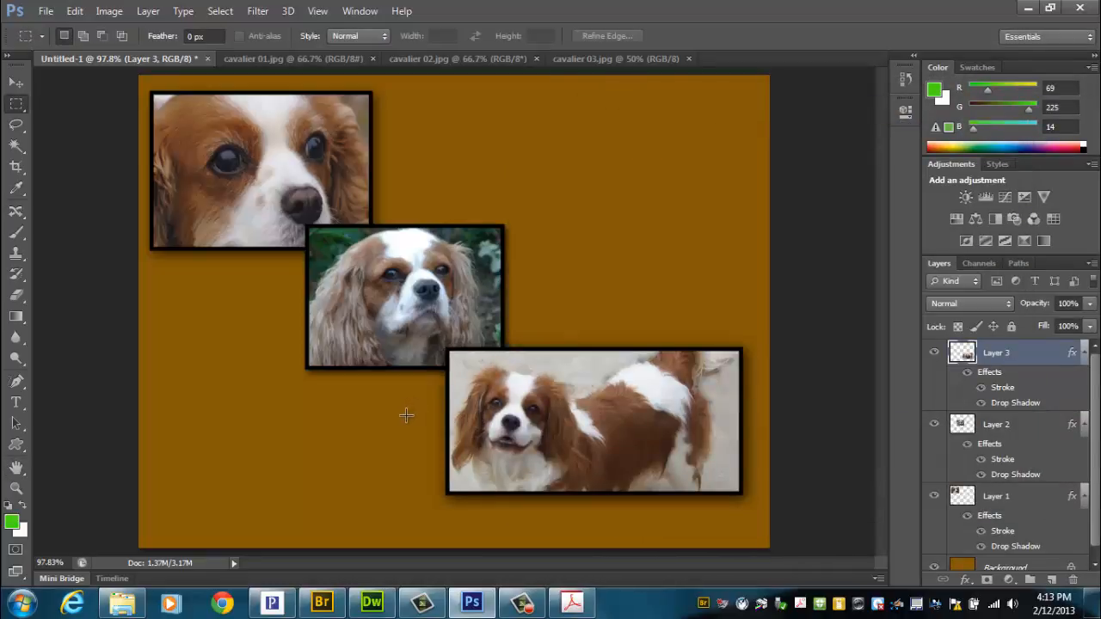